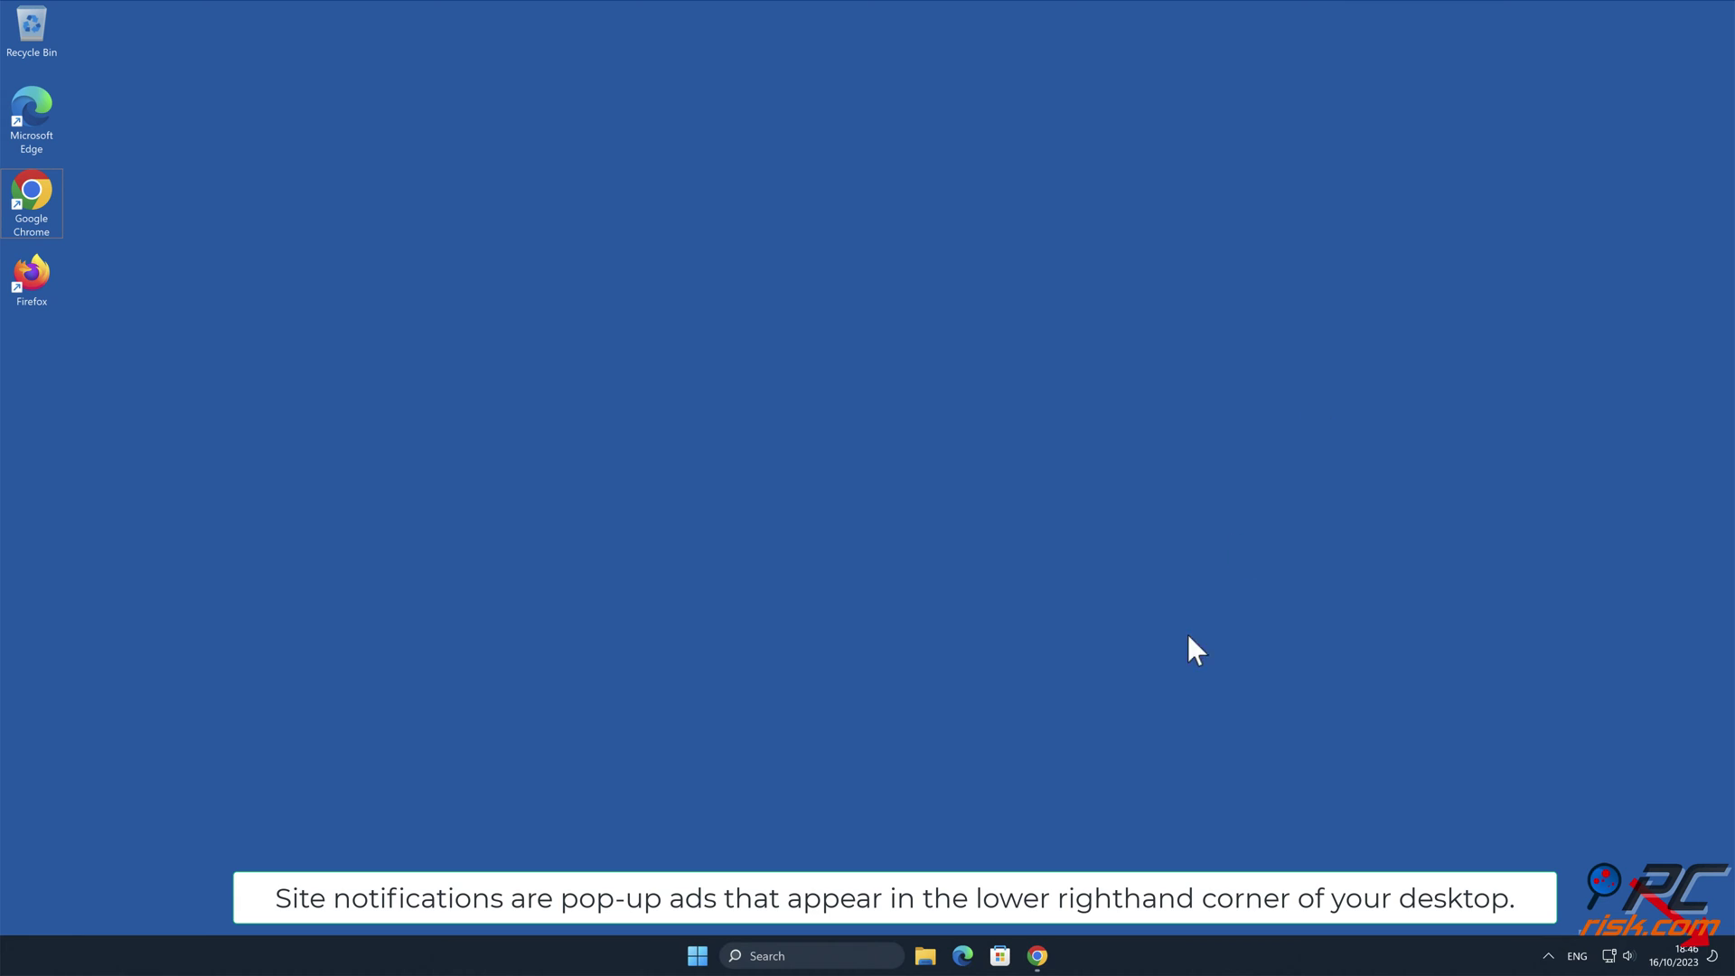
- Restore the Chrome window where loloszod.xyz asks permission to show notifications
left_click(1037, 954)
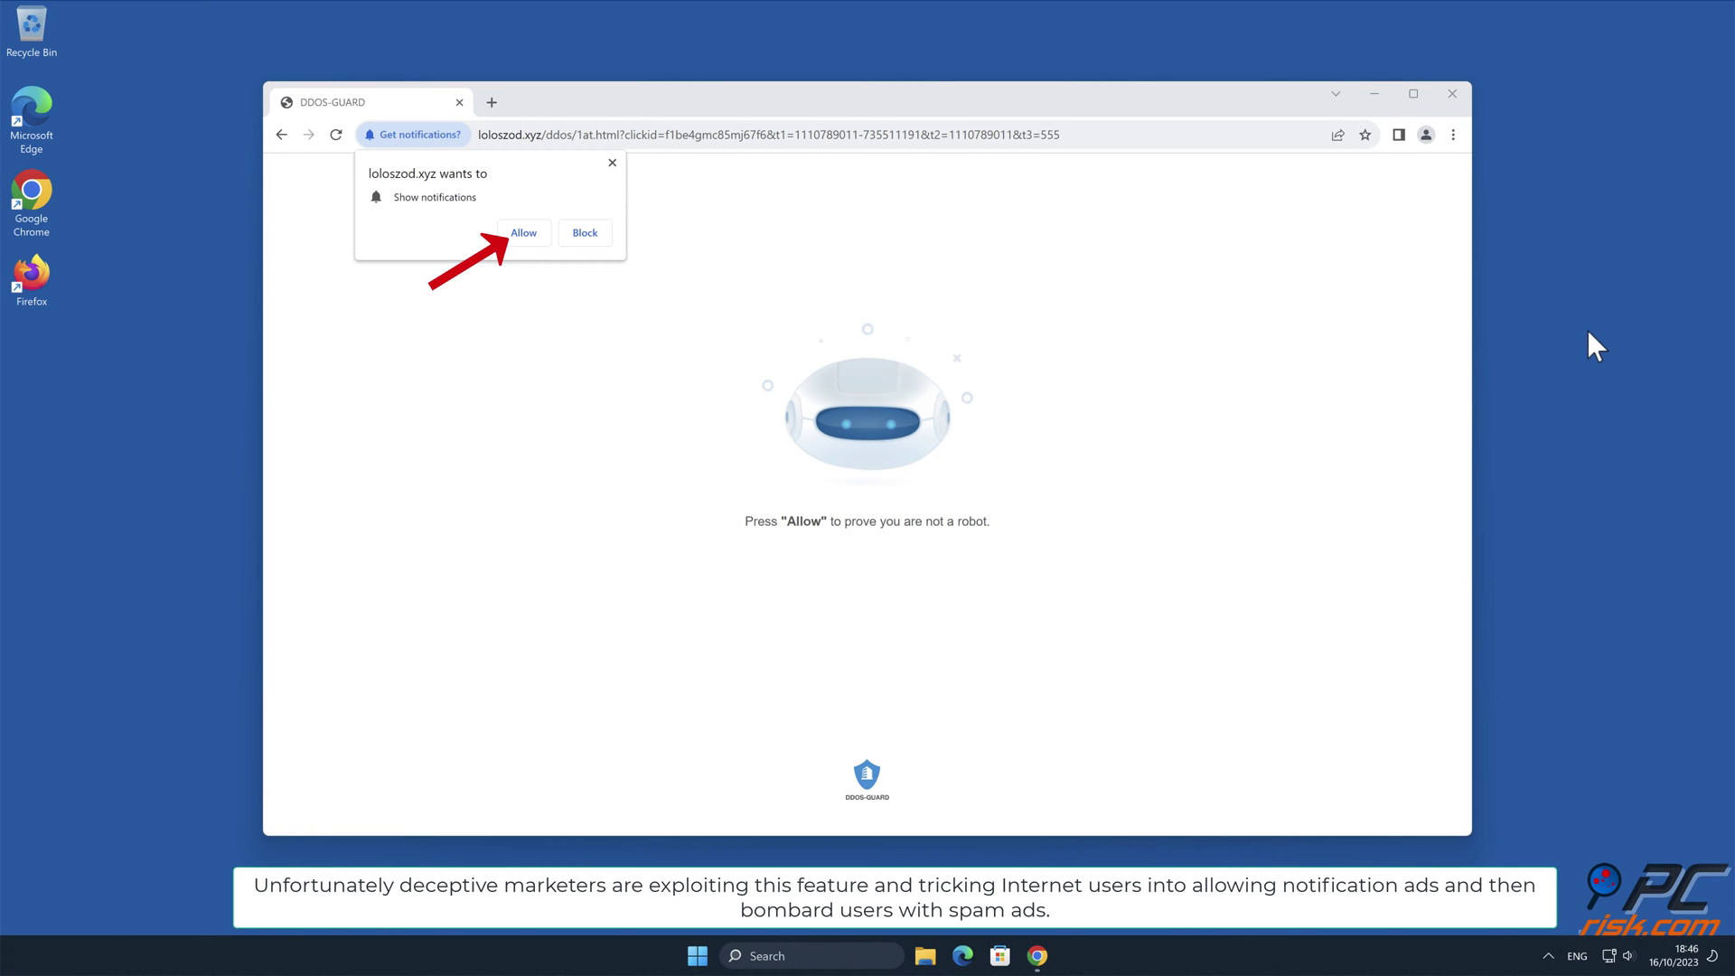
- Allow loloszod.xyz's notification prompt and close the Chrome window
left_click(520, 234)
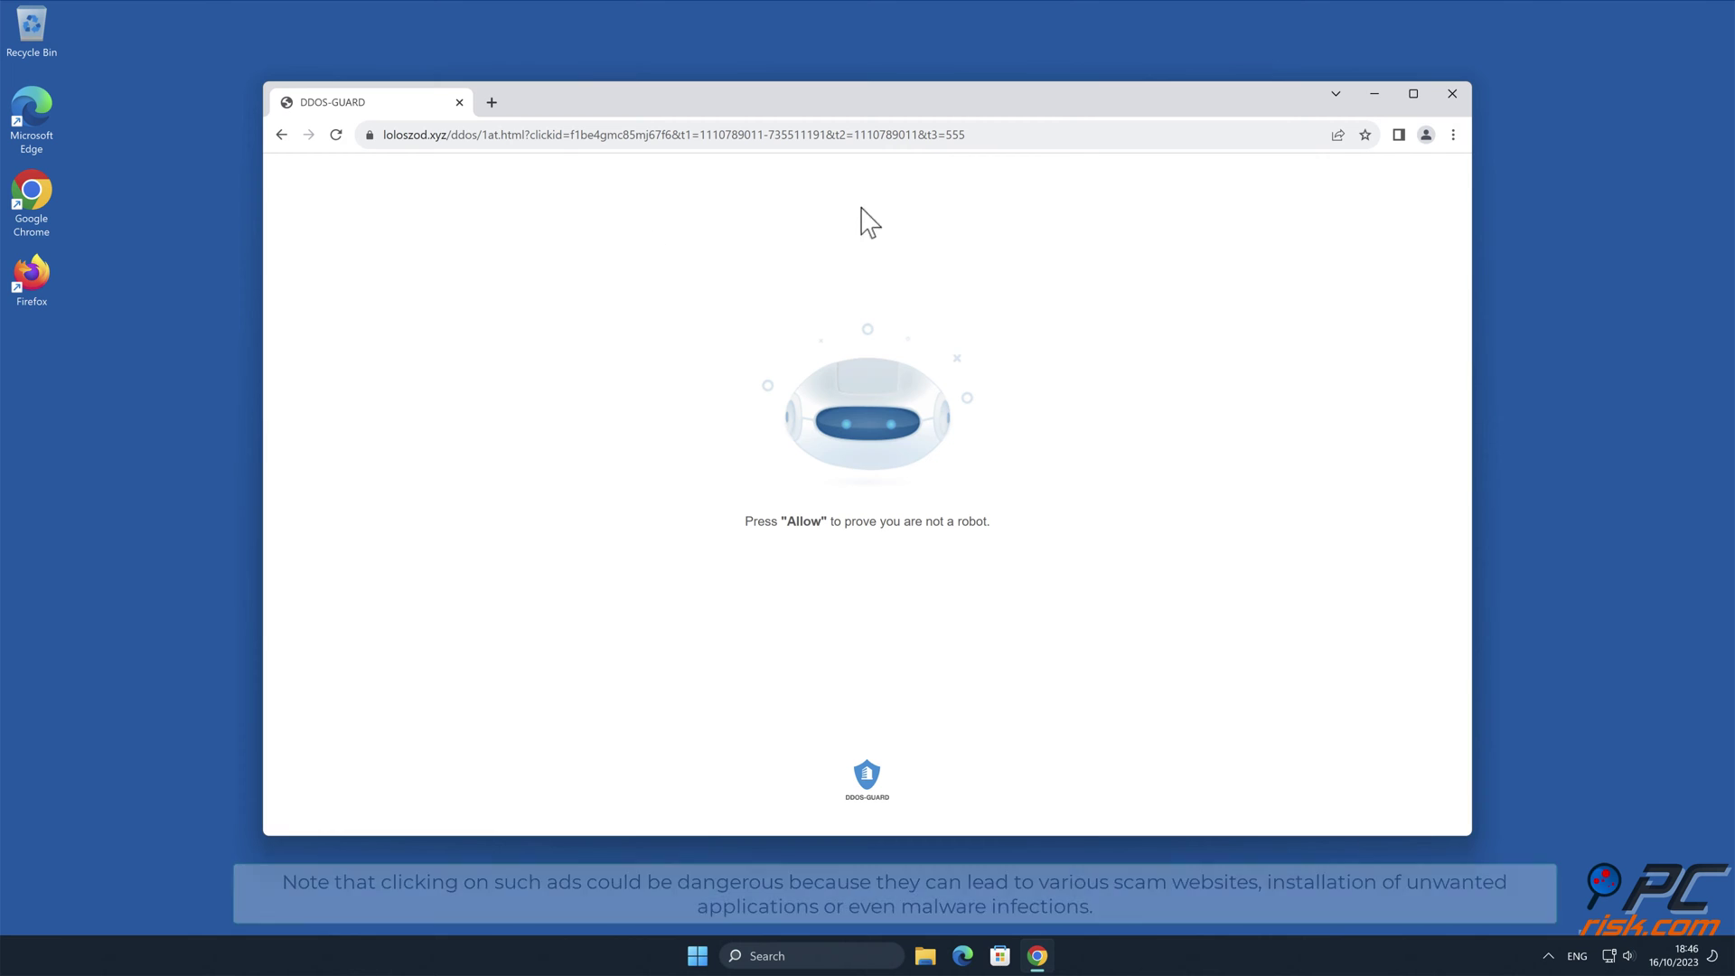
left_click(1448, 94)
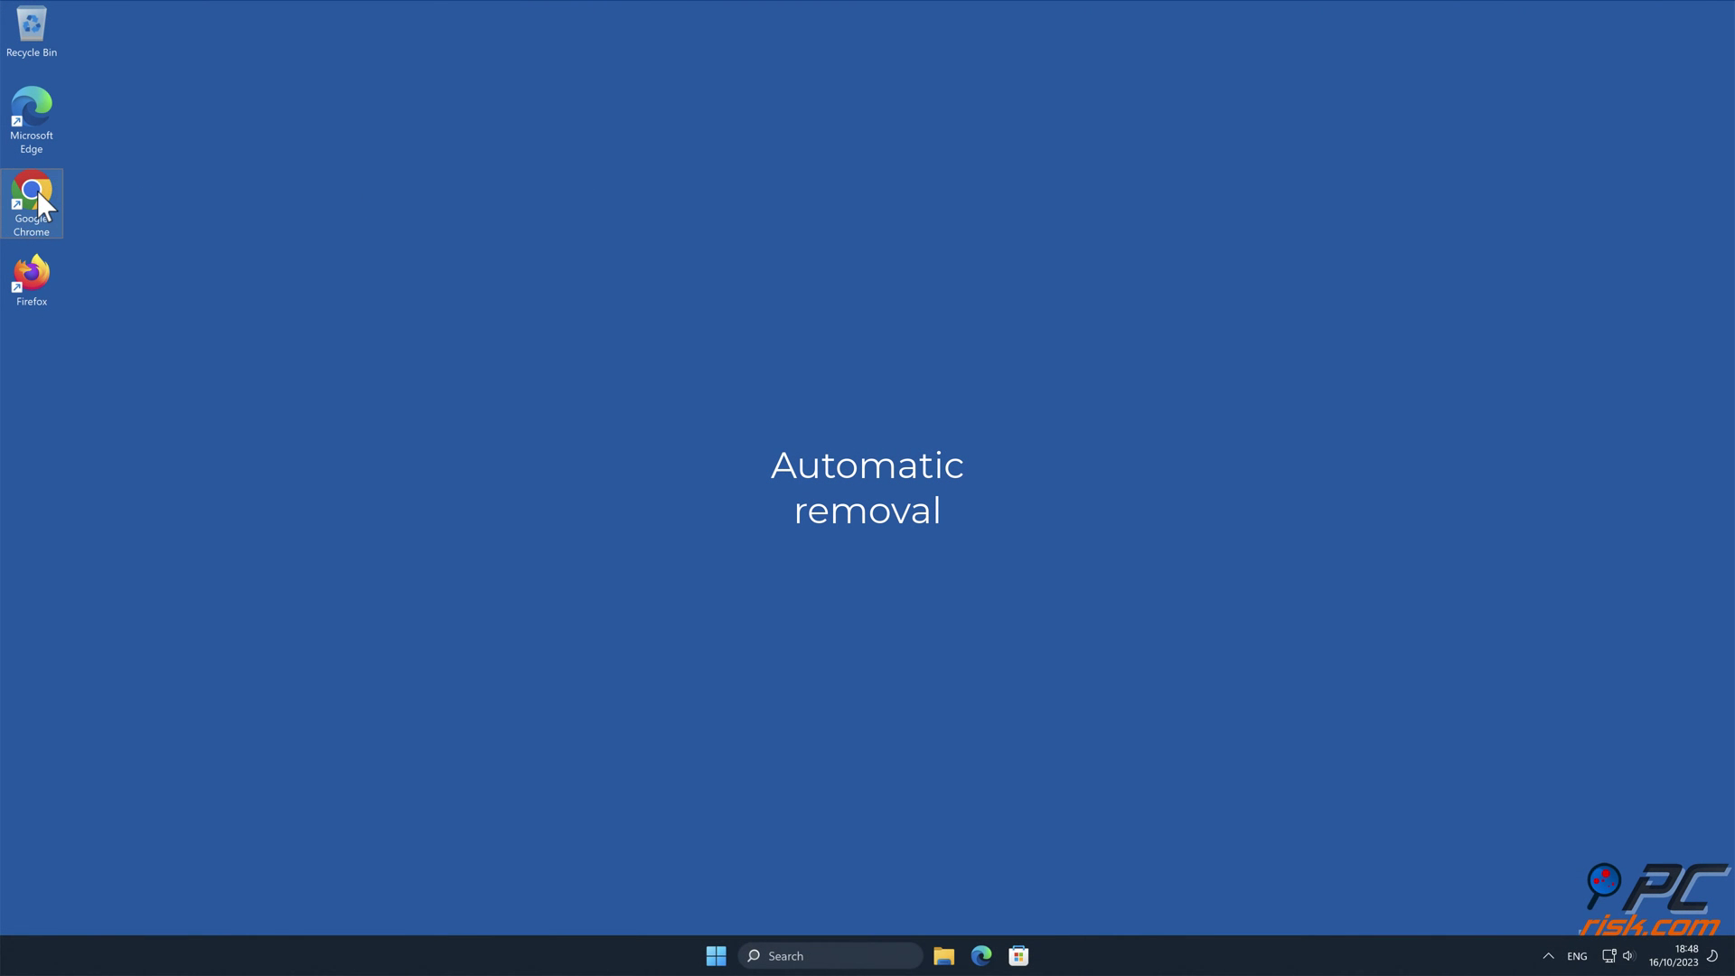
double_click(36, 192)
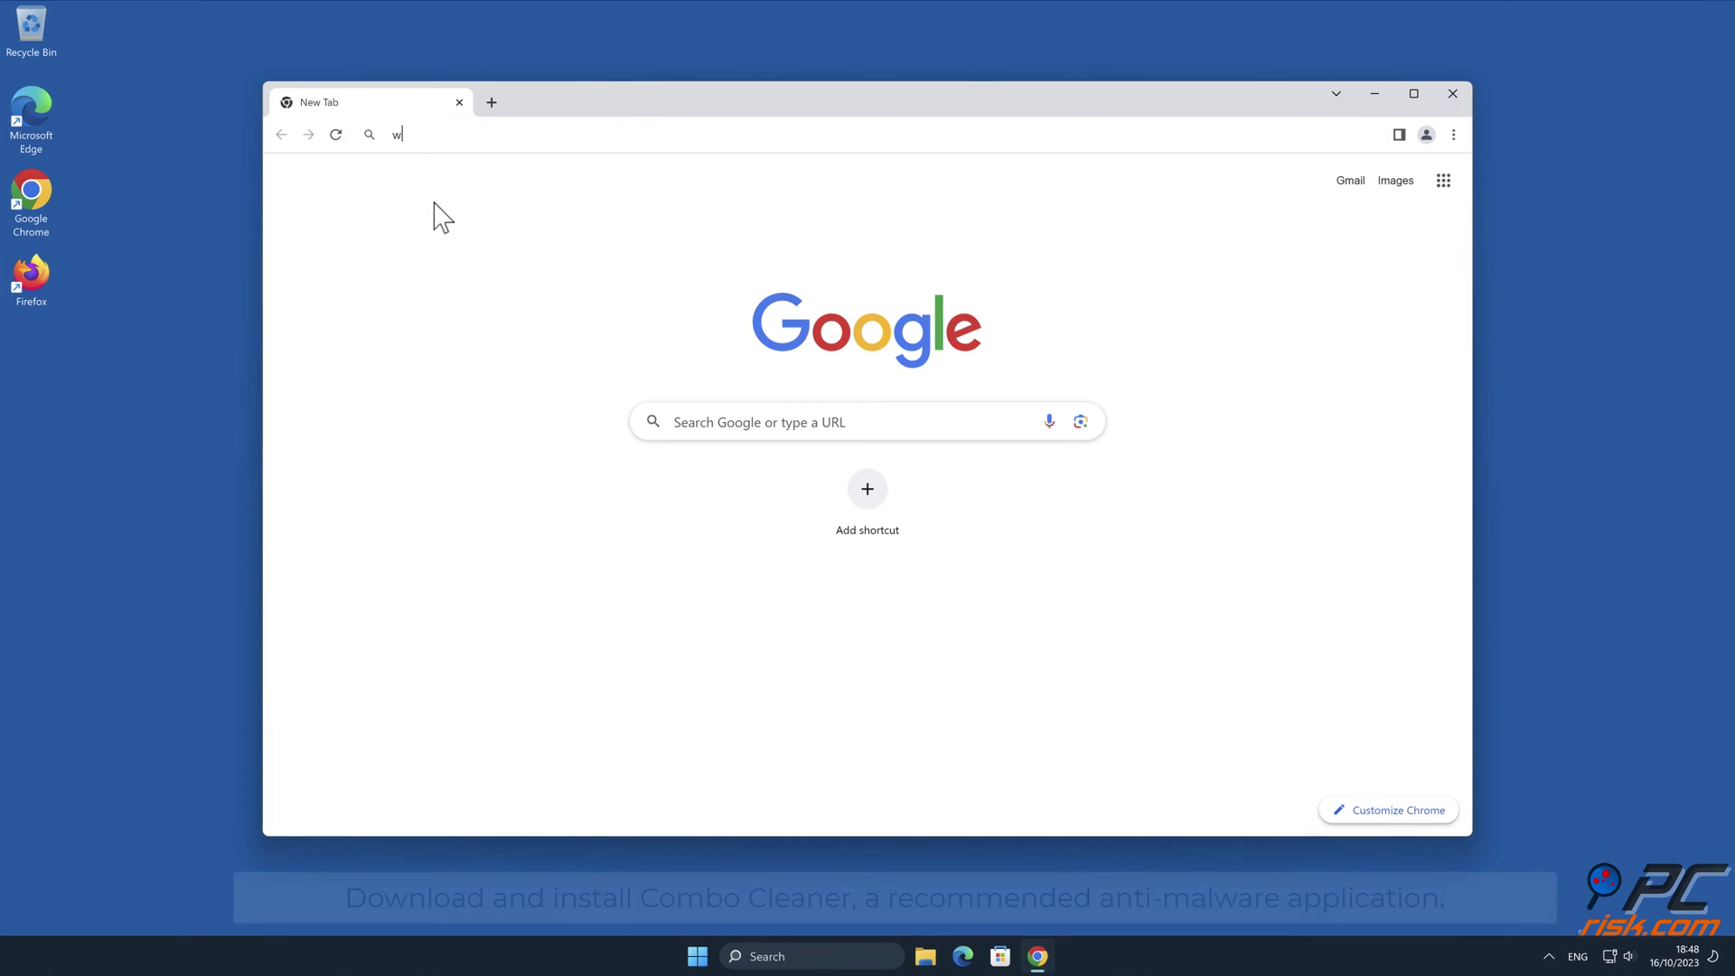
type("www.combocleaner.com")
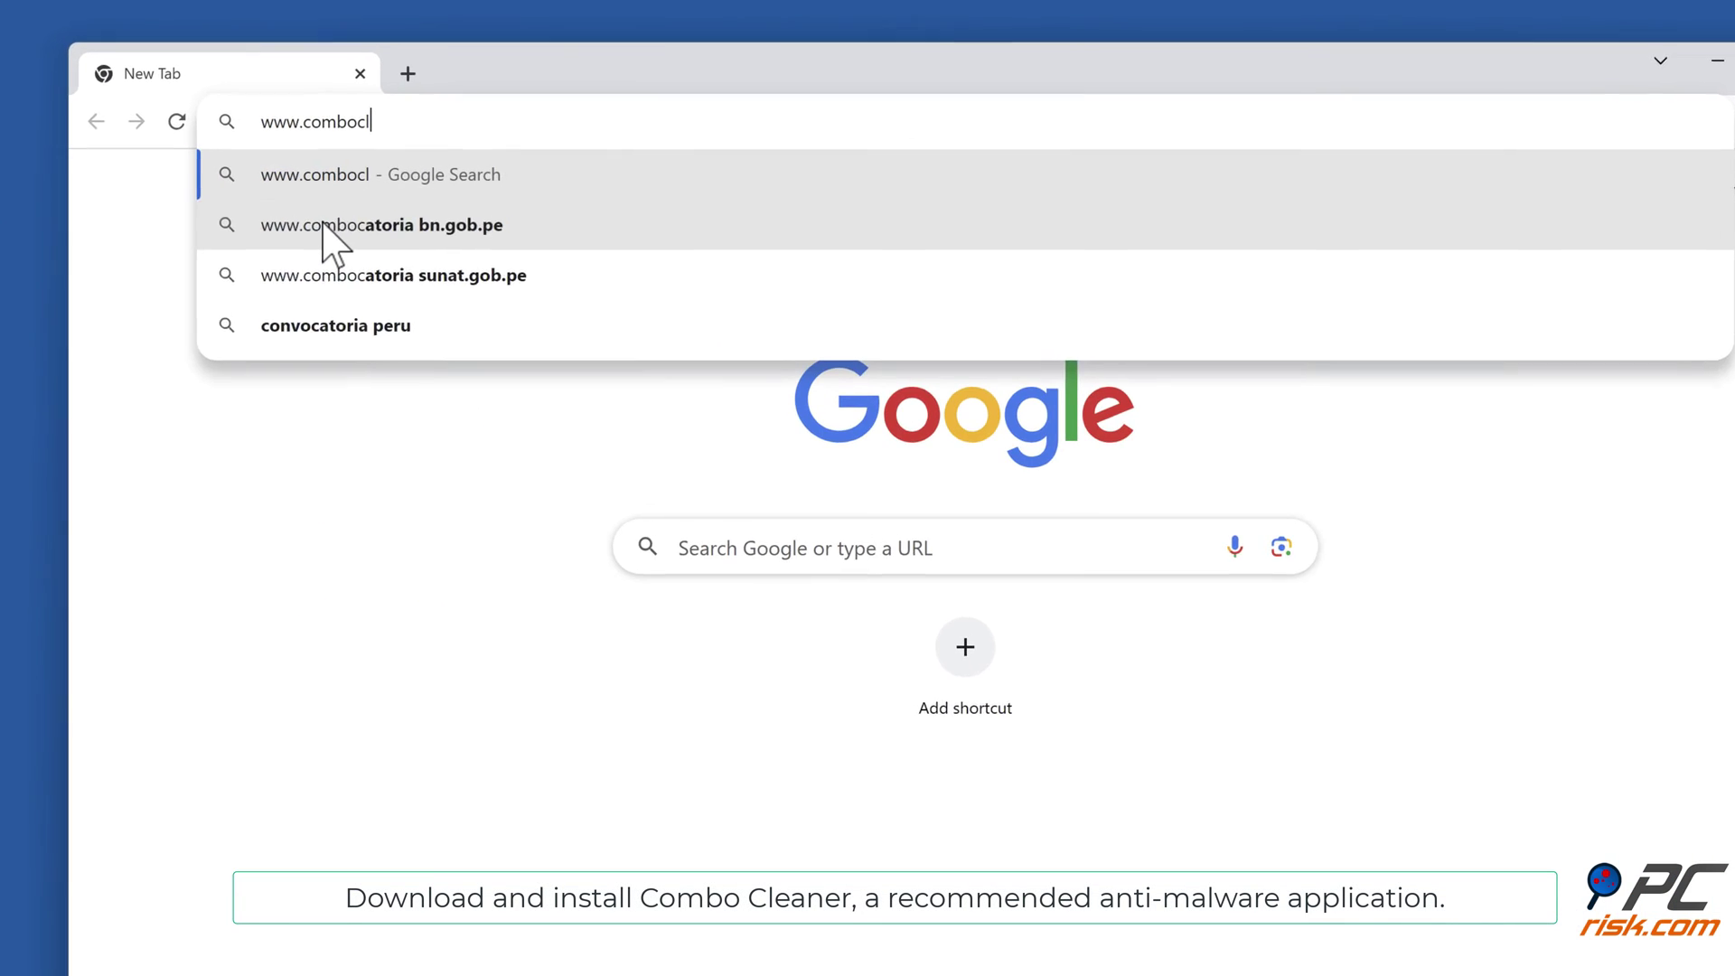
key("Return")
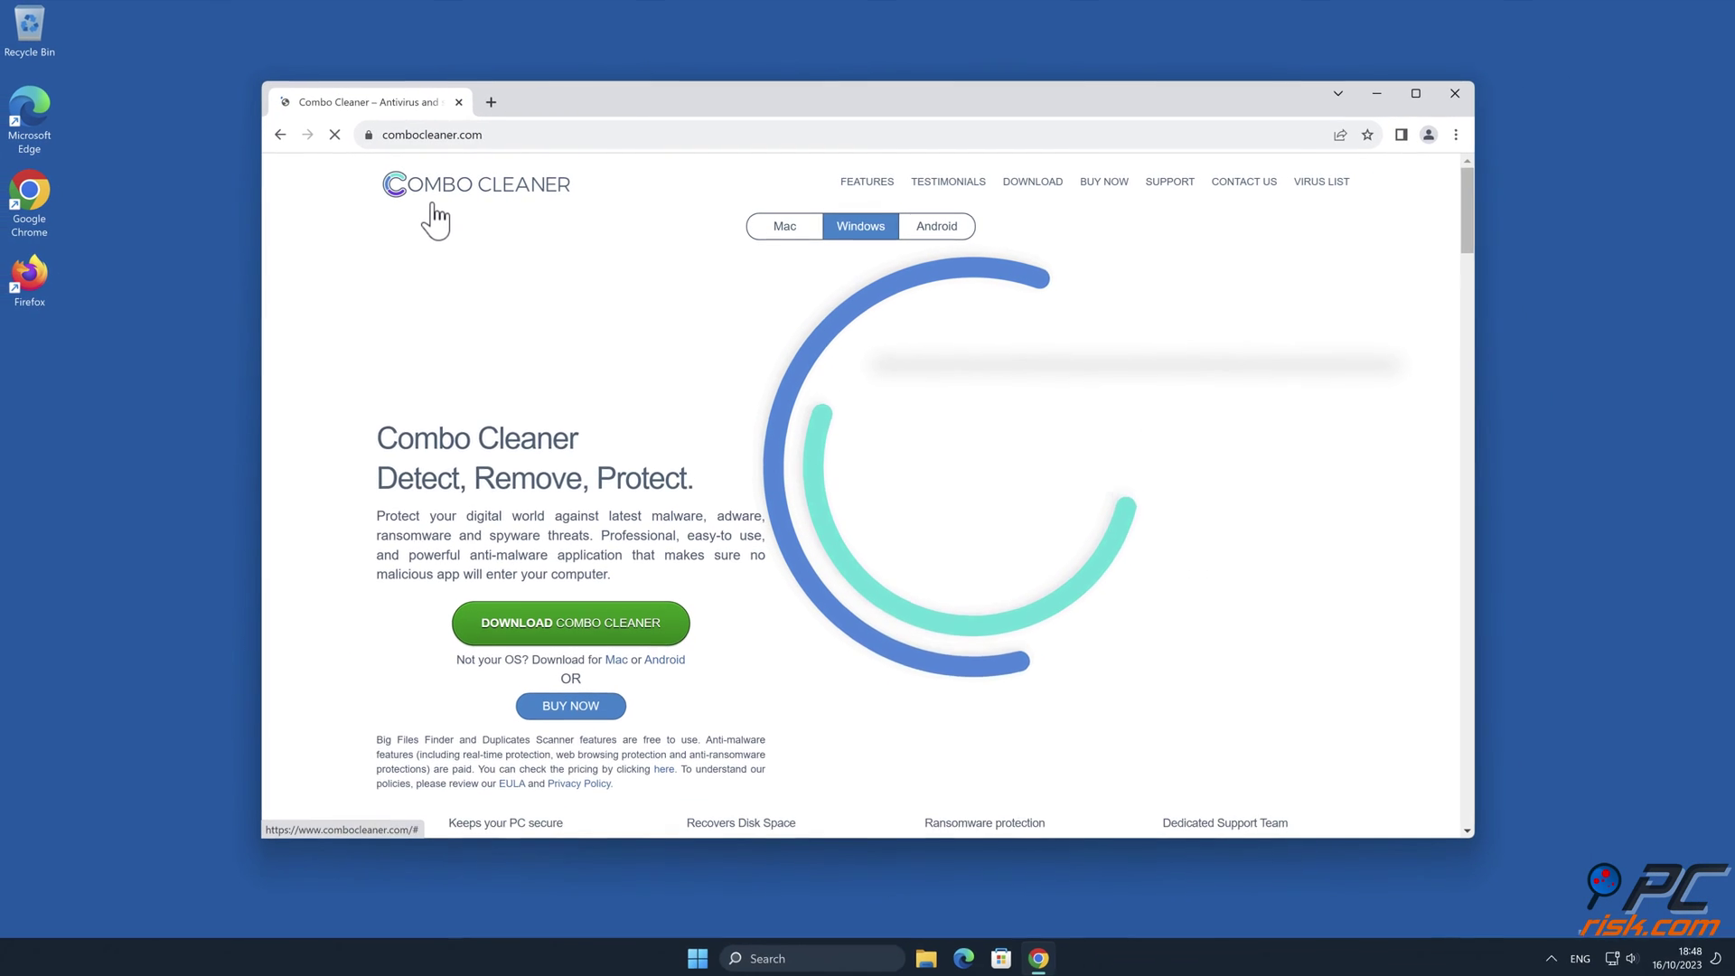
- Download CCSetup.exe and run the installer through to Finish with the first scan launching
left_click(664, 621)
left_click(1204, 207)
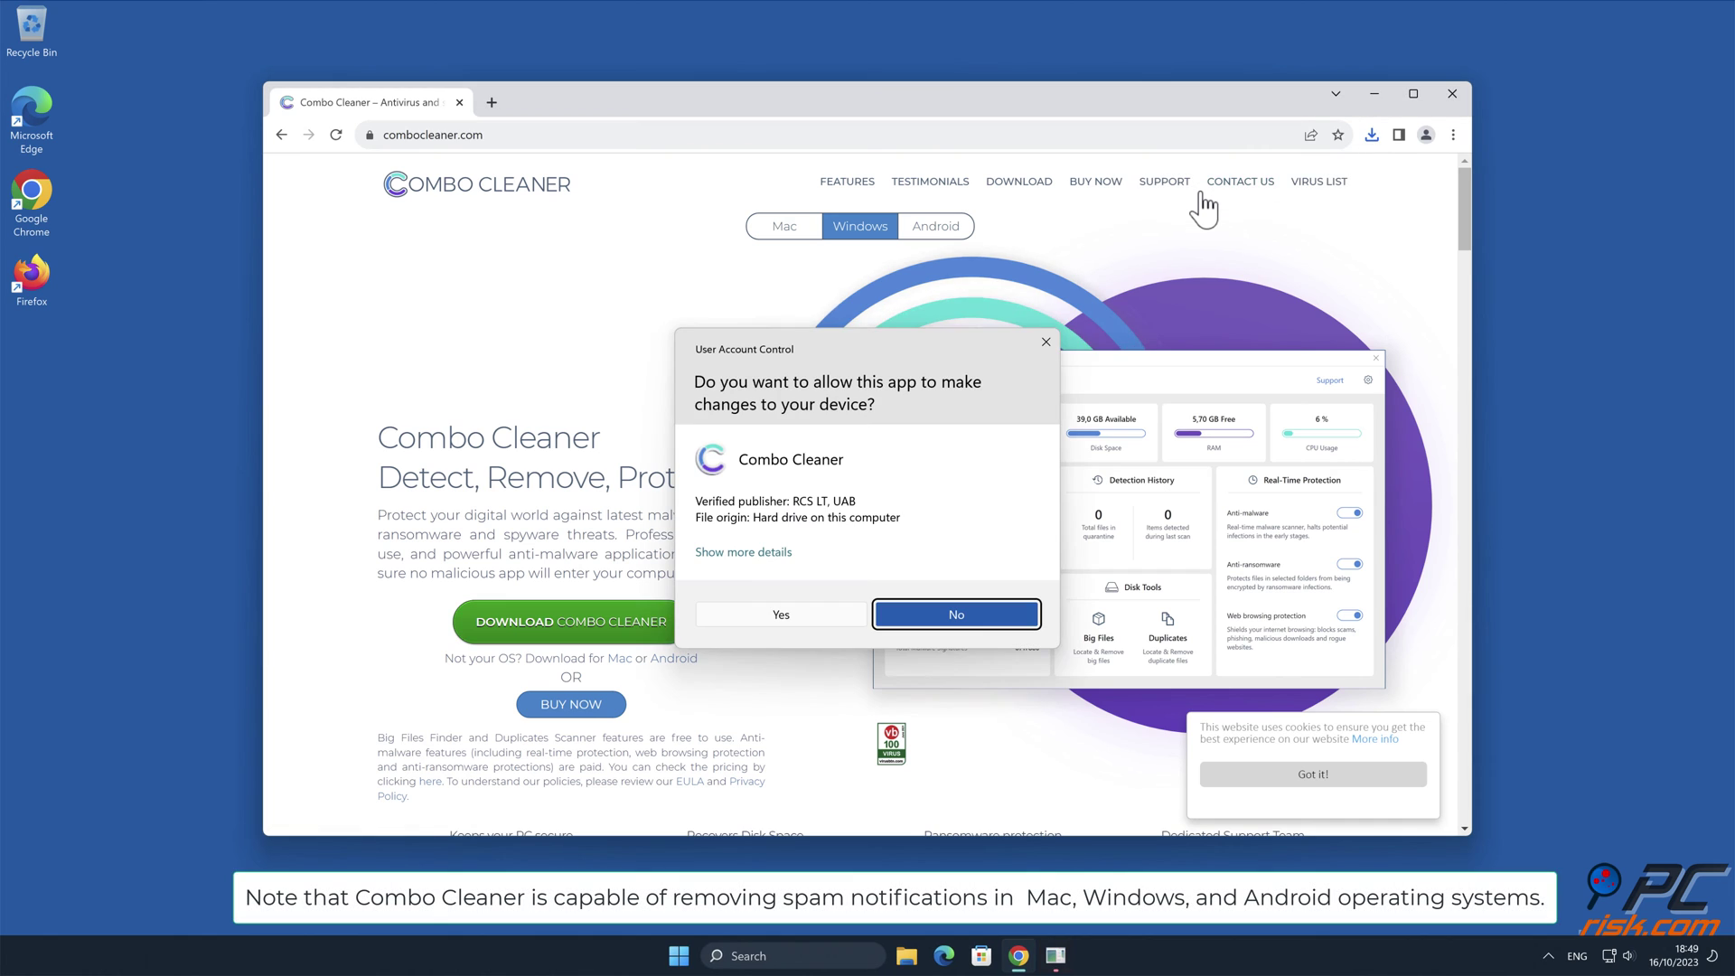
left_click(792, 622)
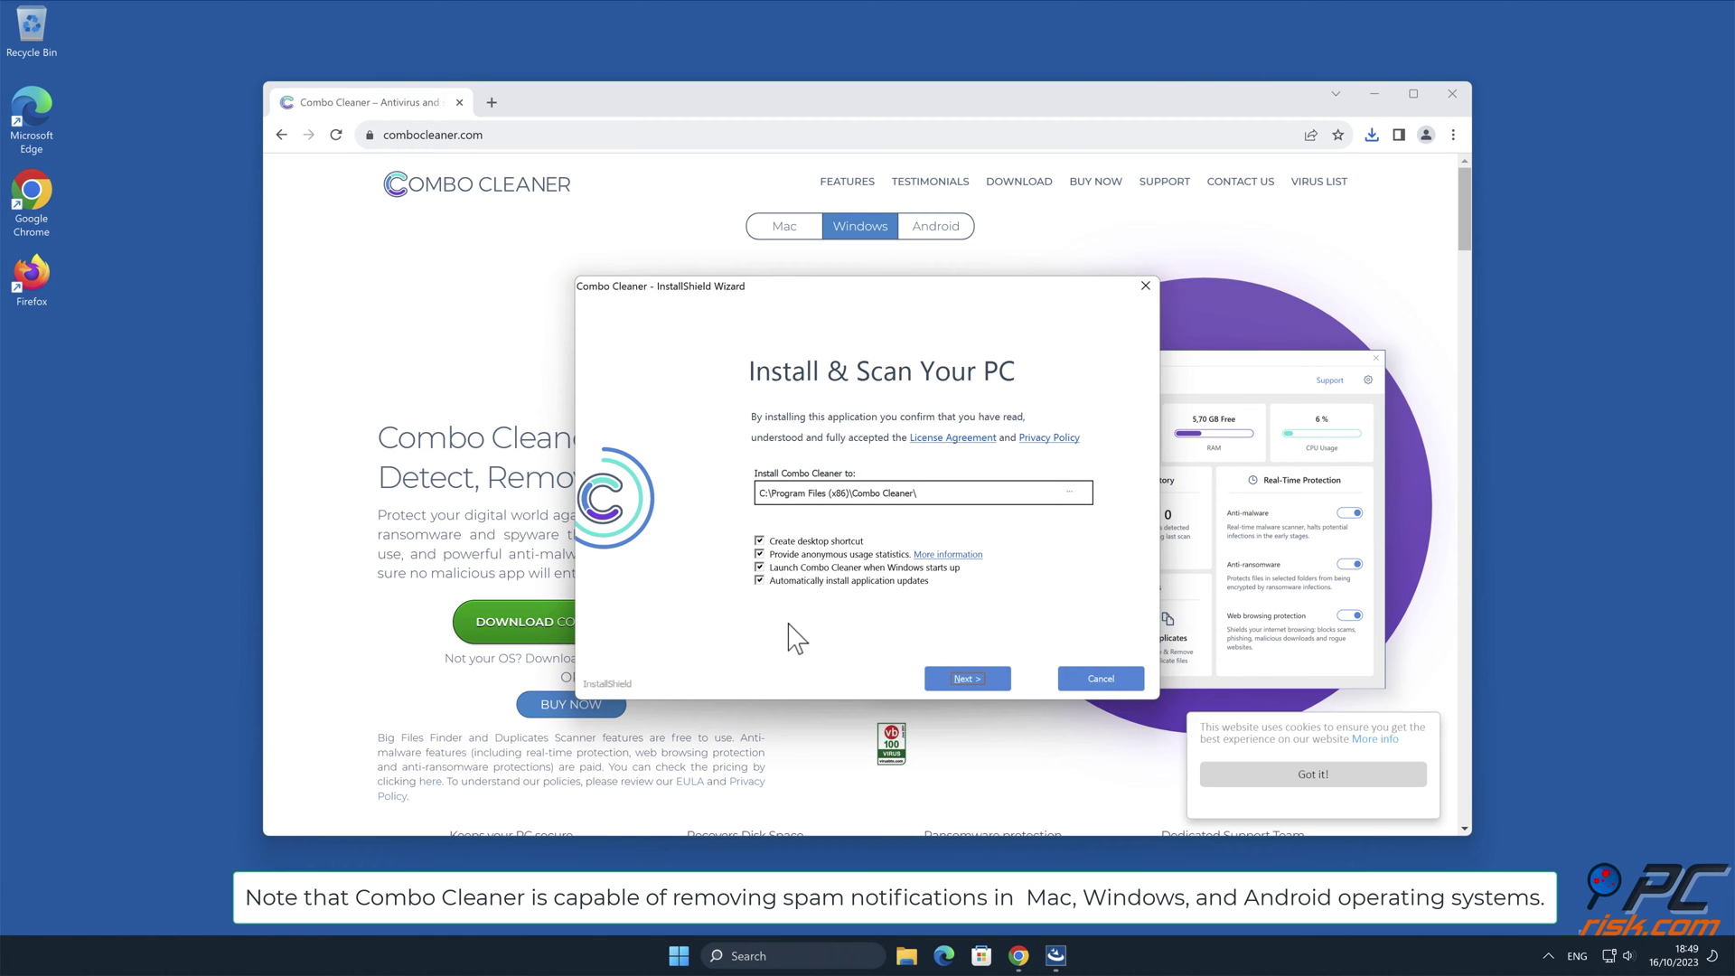
left_click(975, 677)
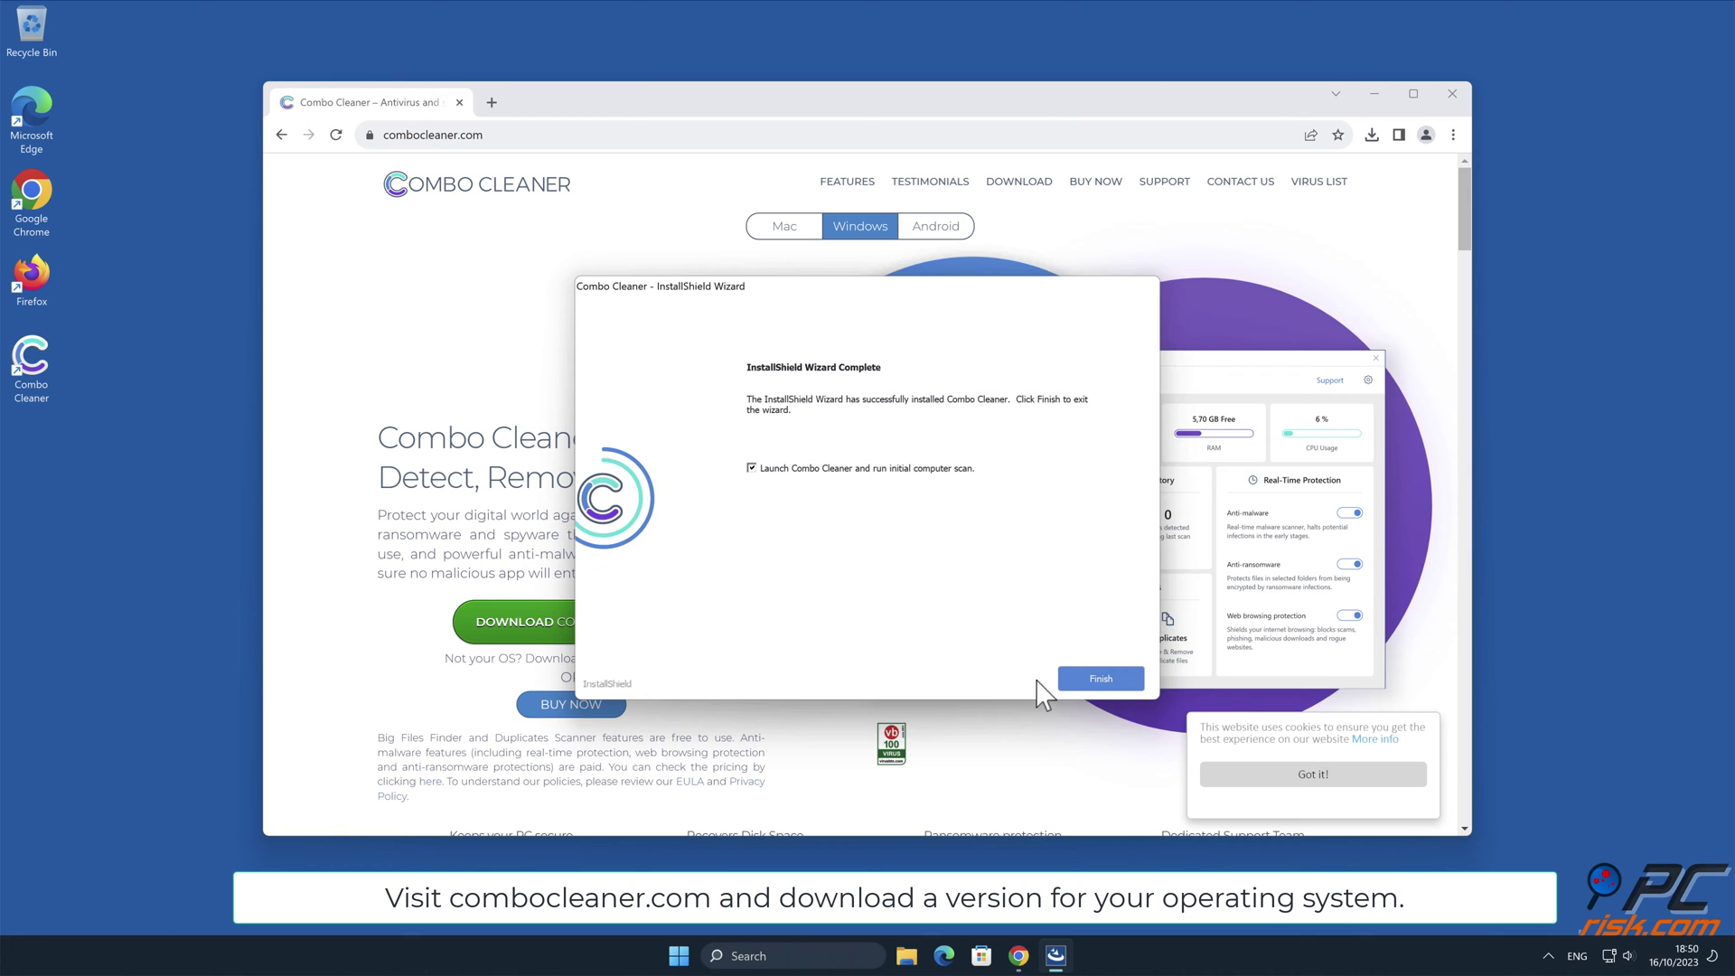
left_click(1112, 677)
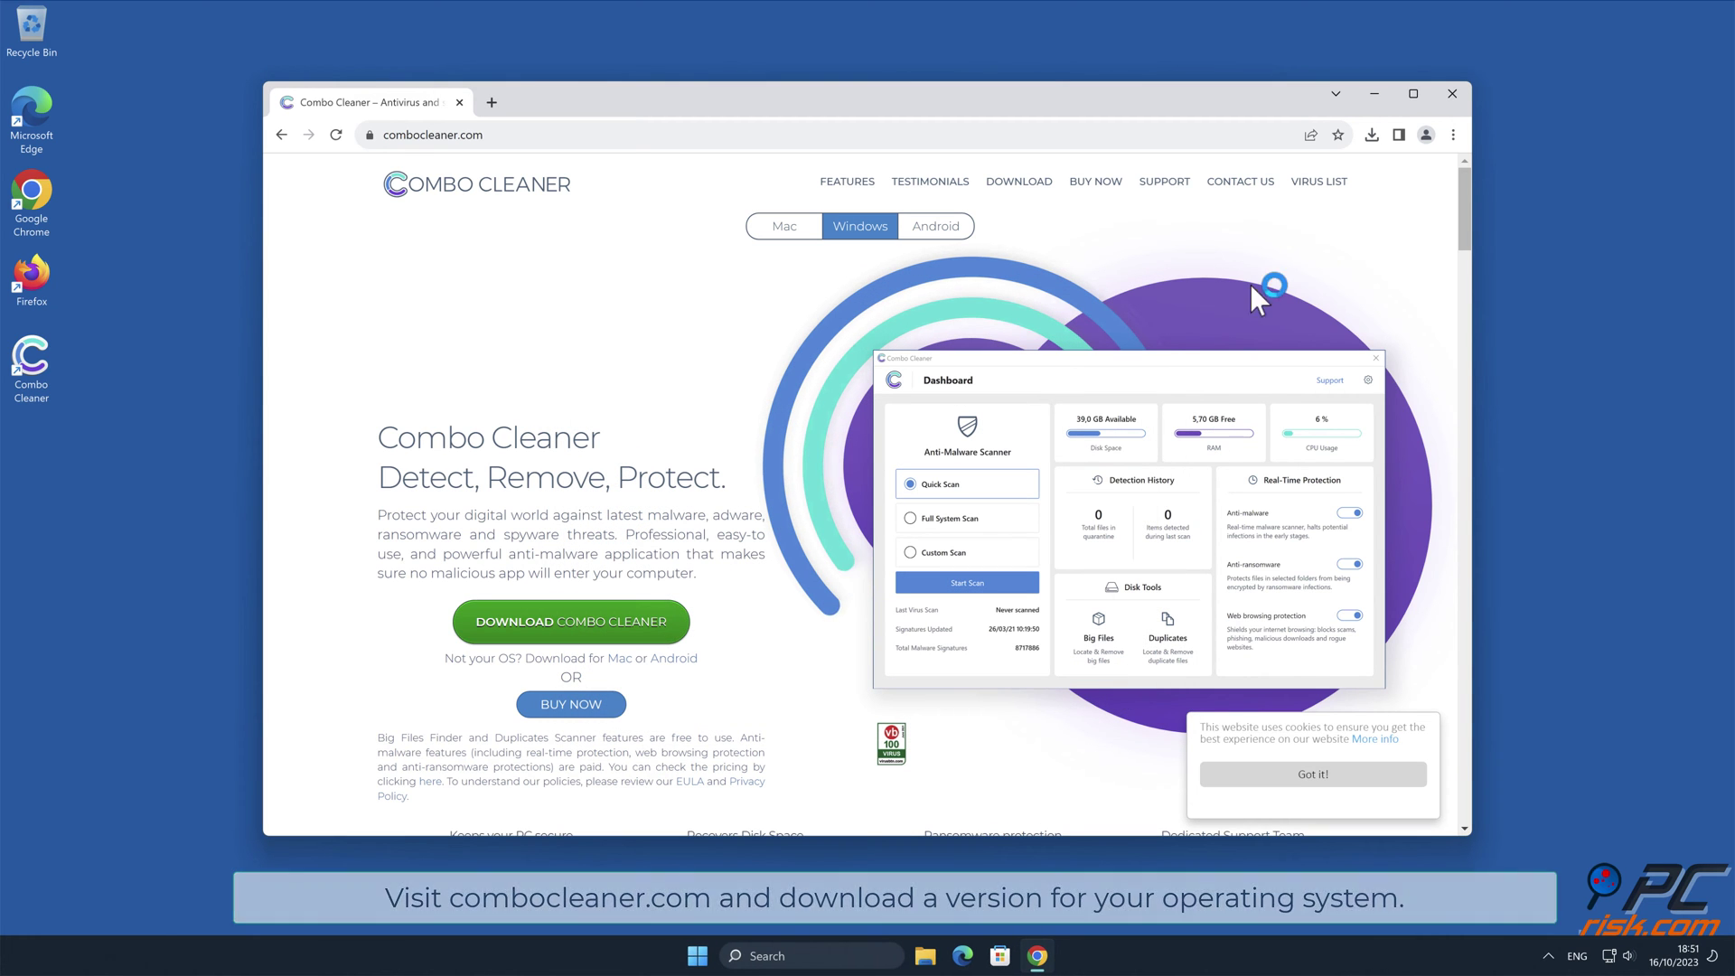
- Close Chrome, activate Combo Cleaner with a key, and quarantine the loloszod.xyz Ads threat
left_click(1452, 93)
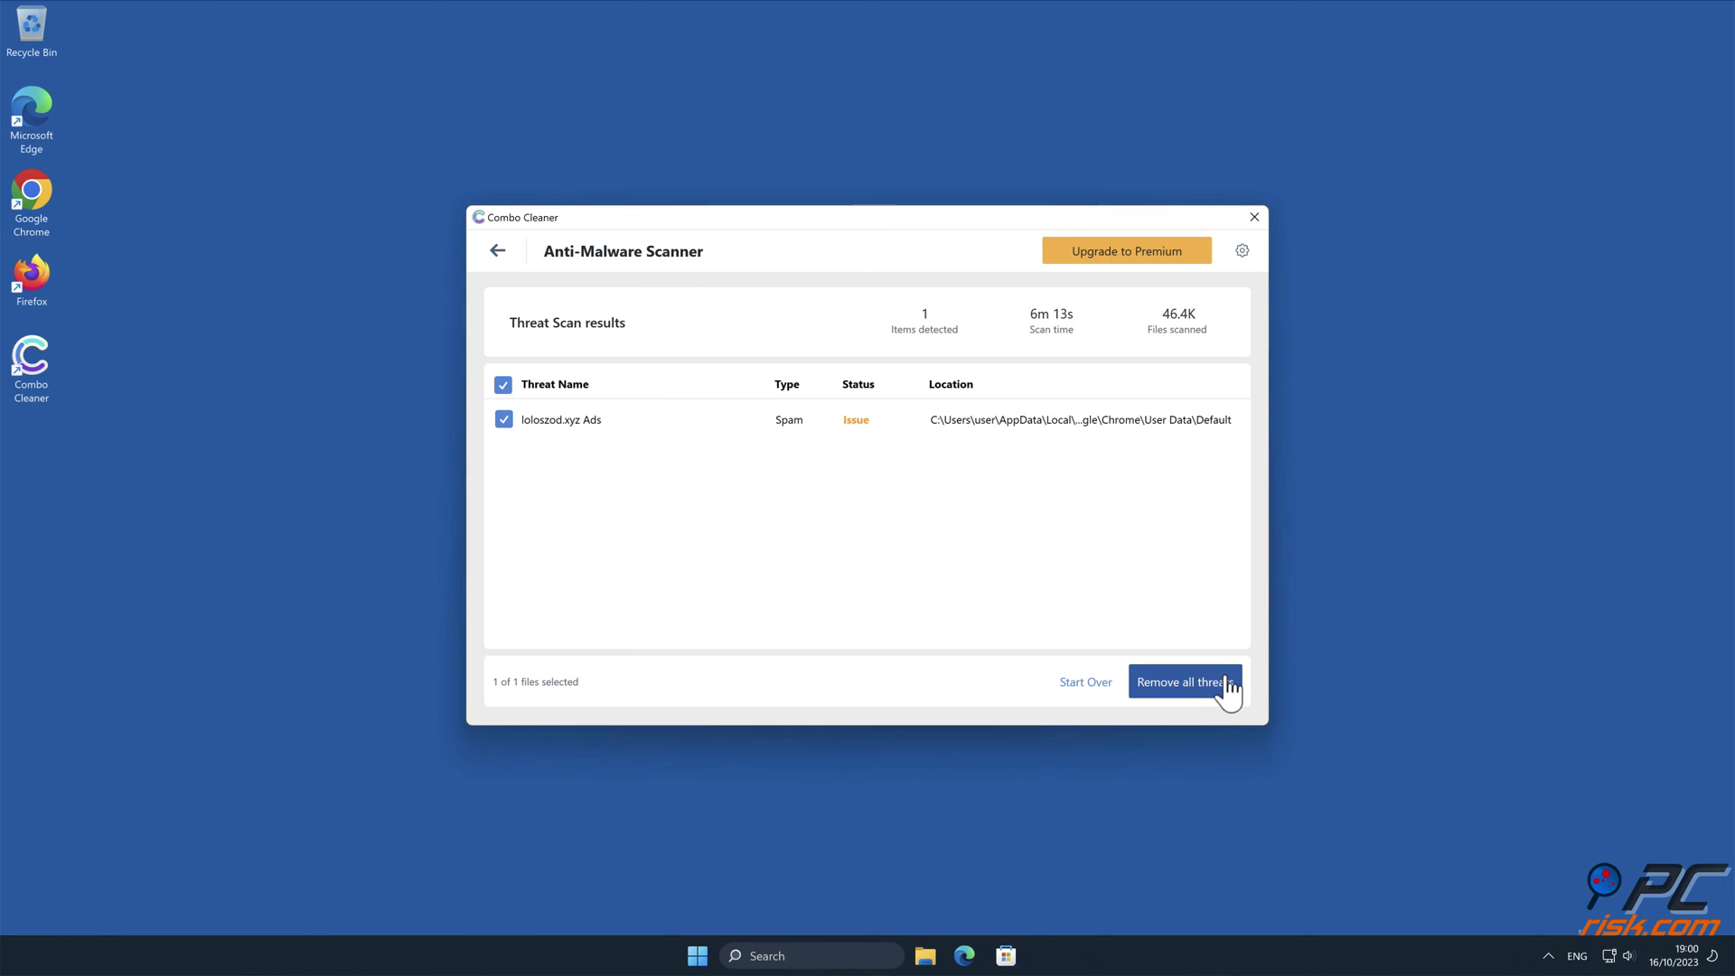
left_click(1232, 688)
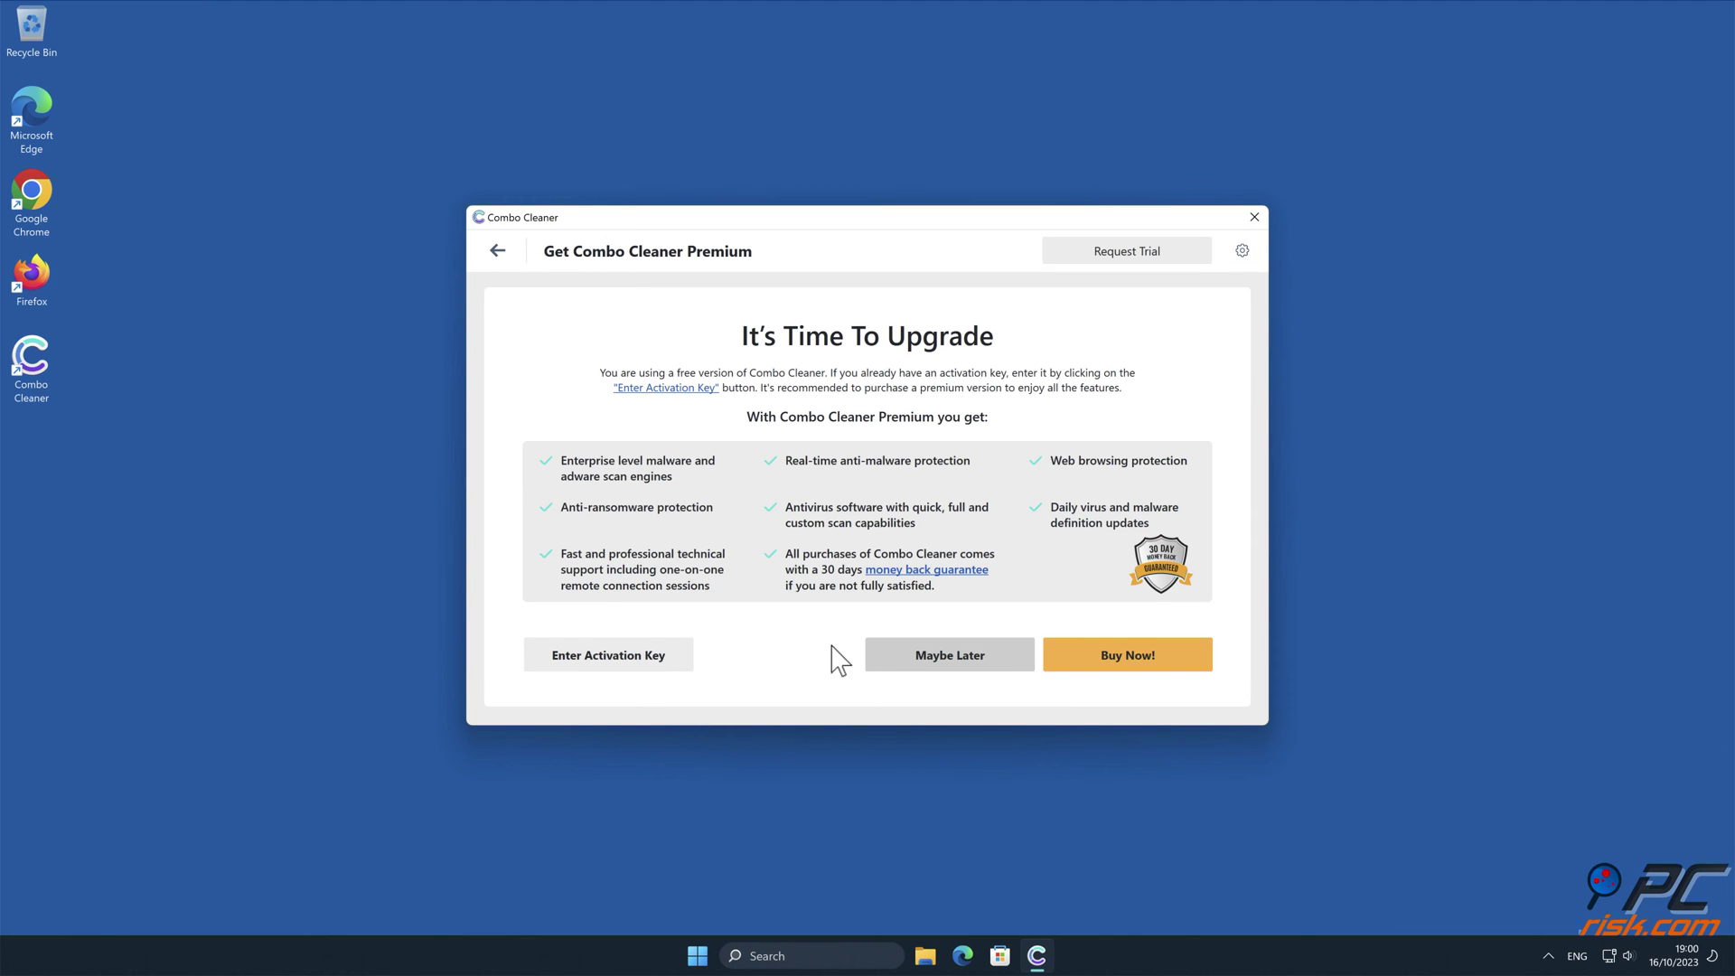
left_click(640, 660)
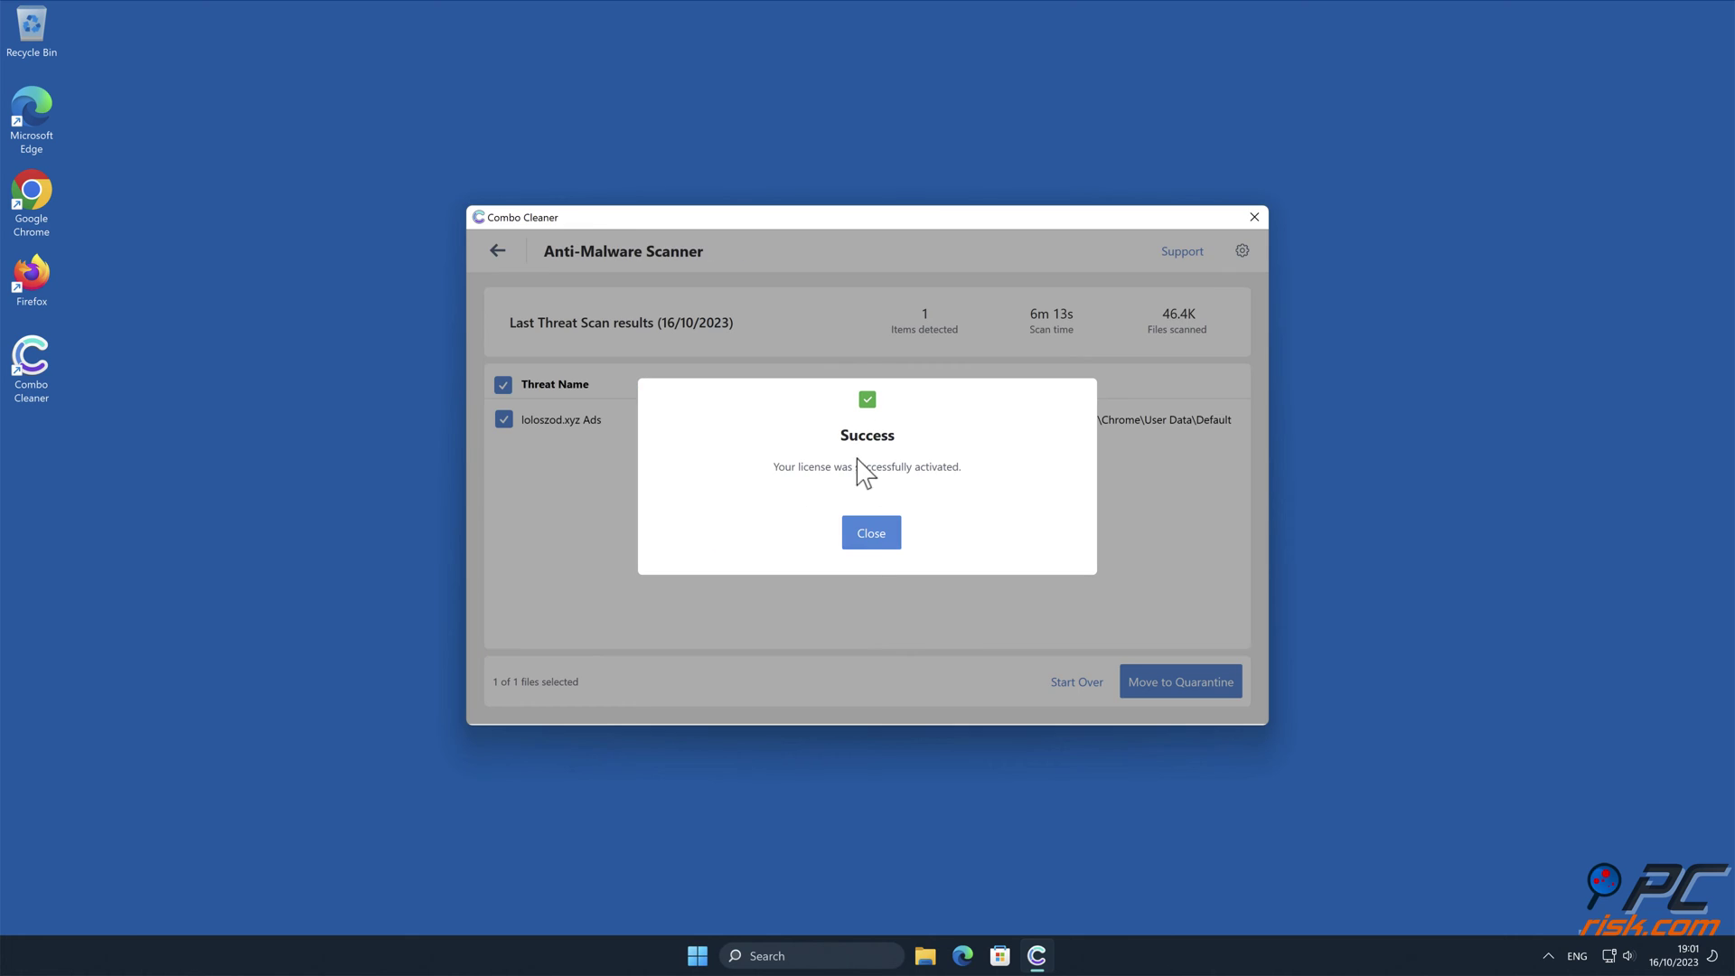
left_click(873, 538)
left_click(1210, 682)
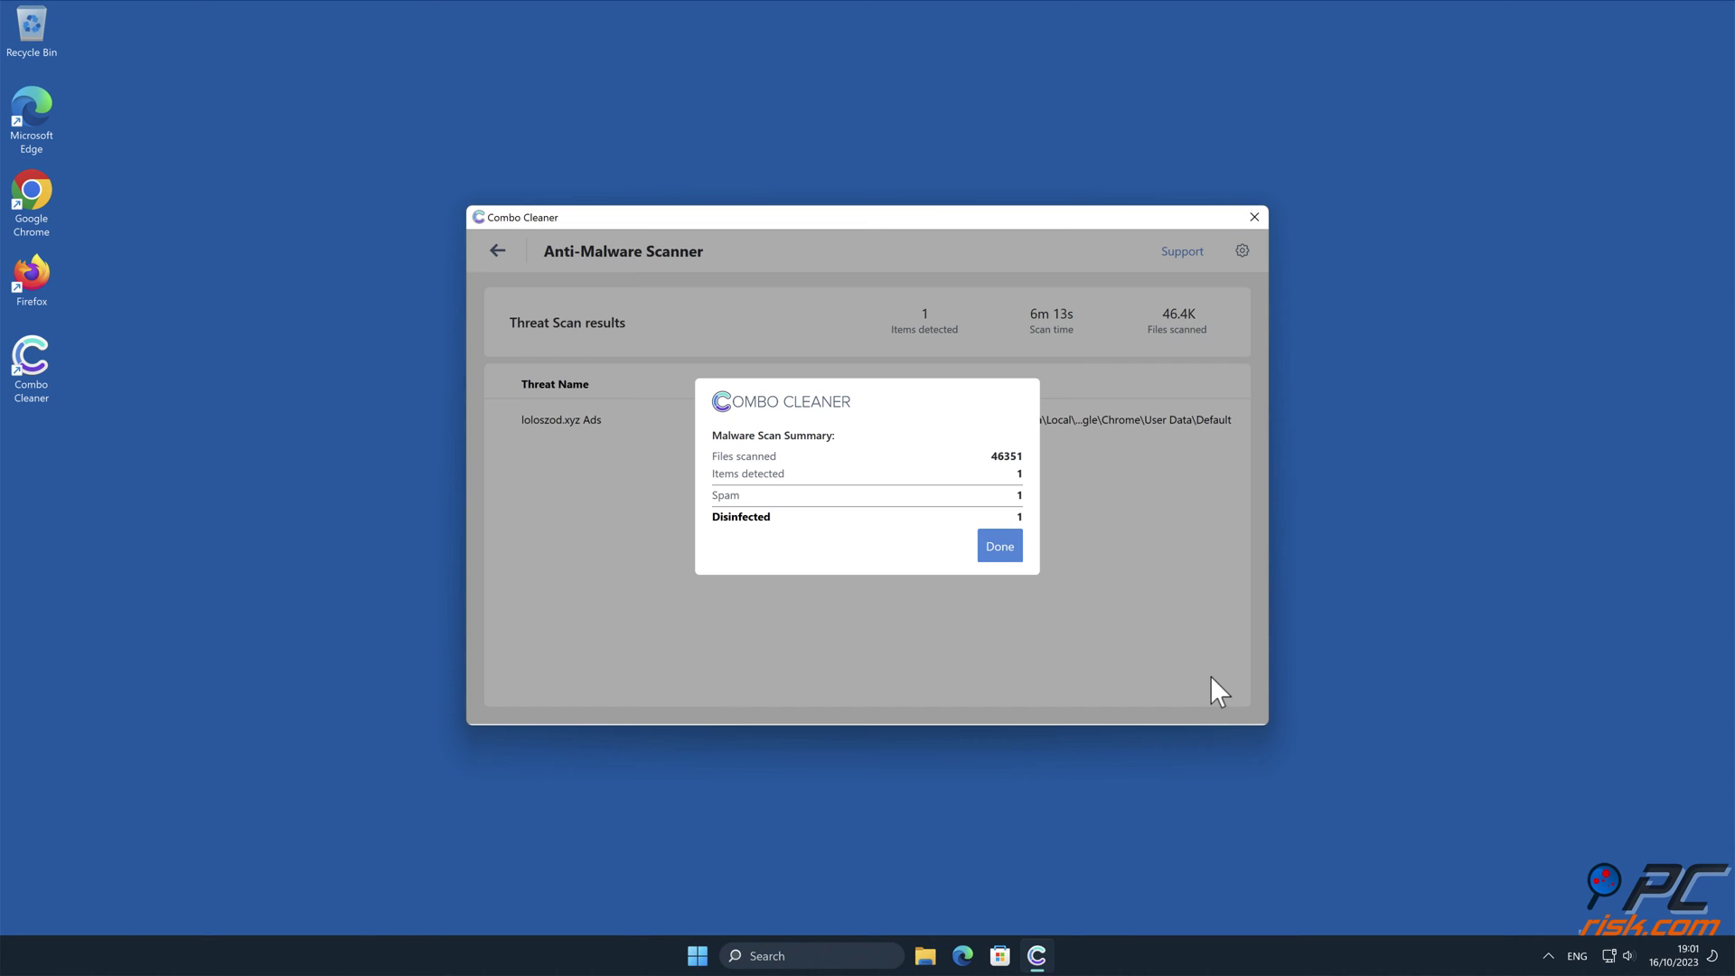
left_click(999, 547)
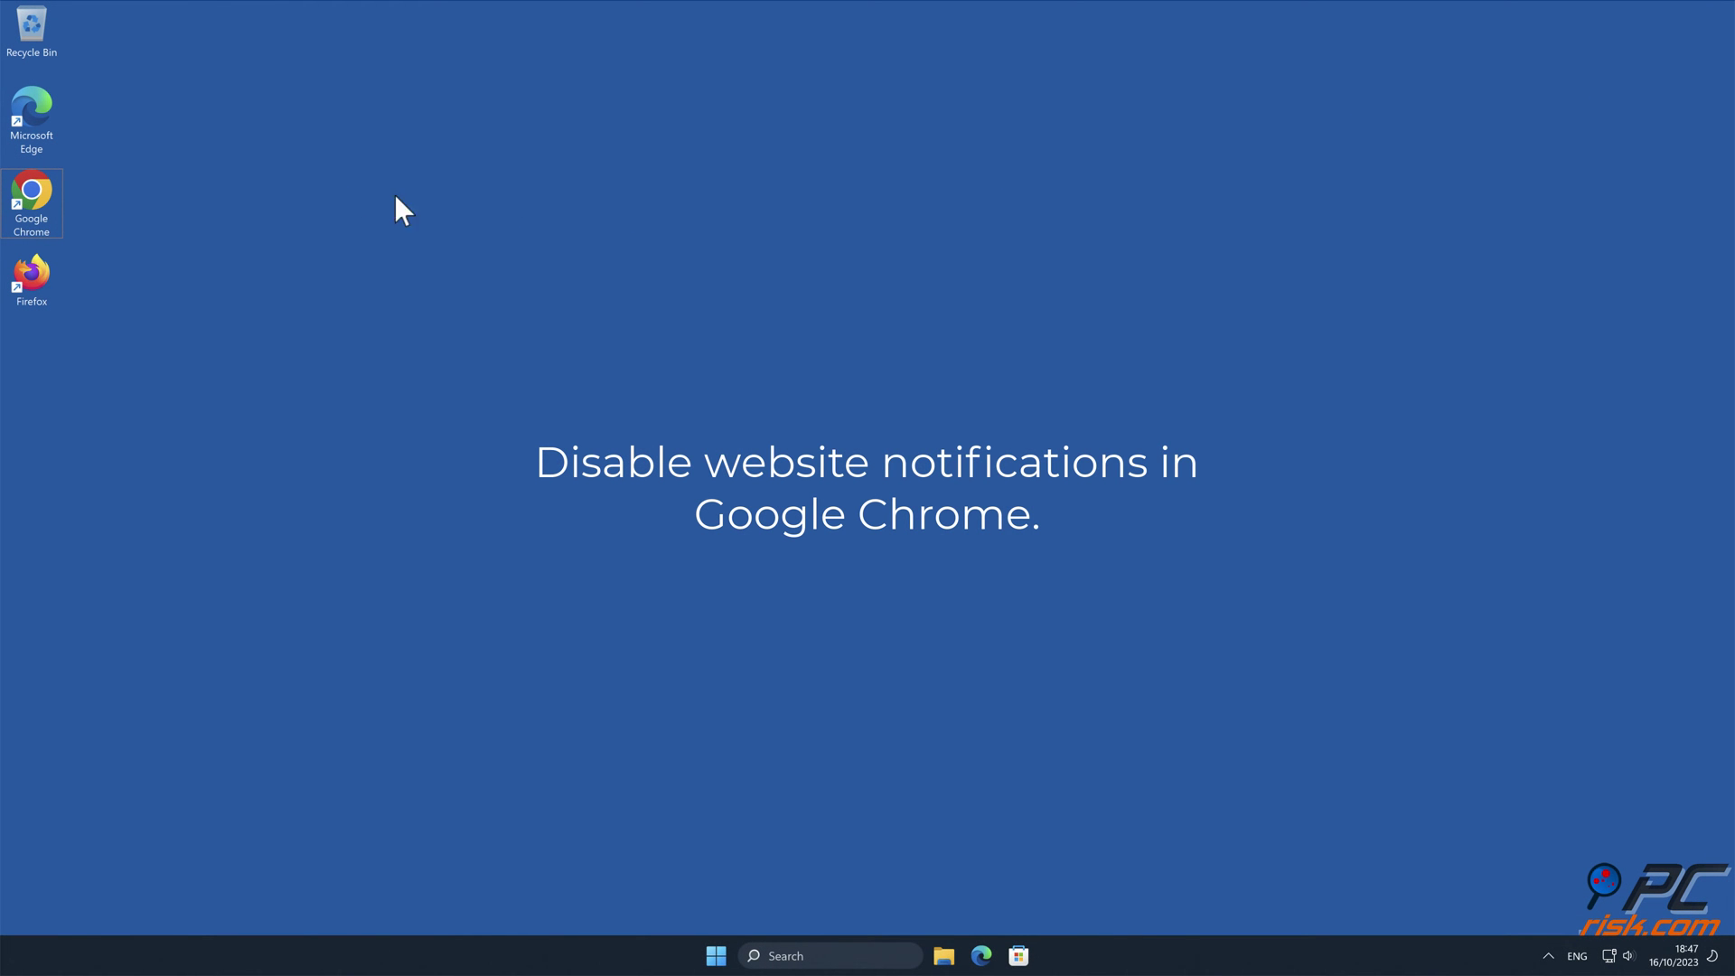
- Relaunch Chrome and go to Settings > Privacy and security
double_click(22, 194)
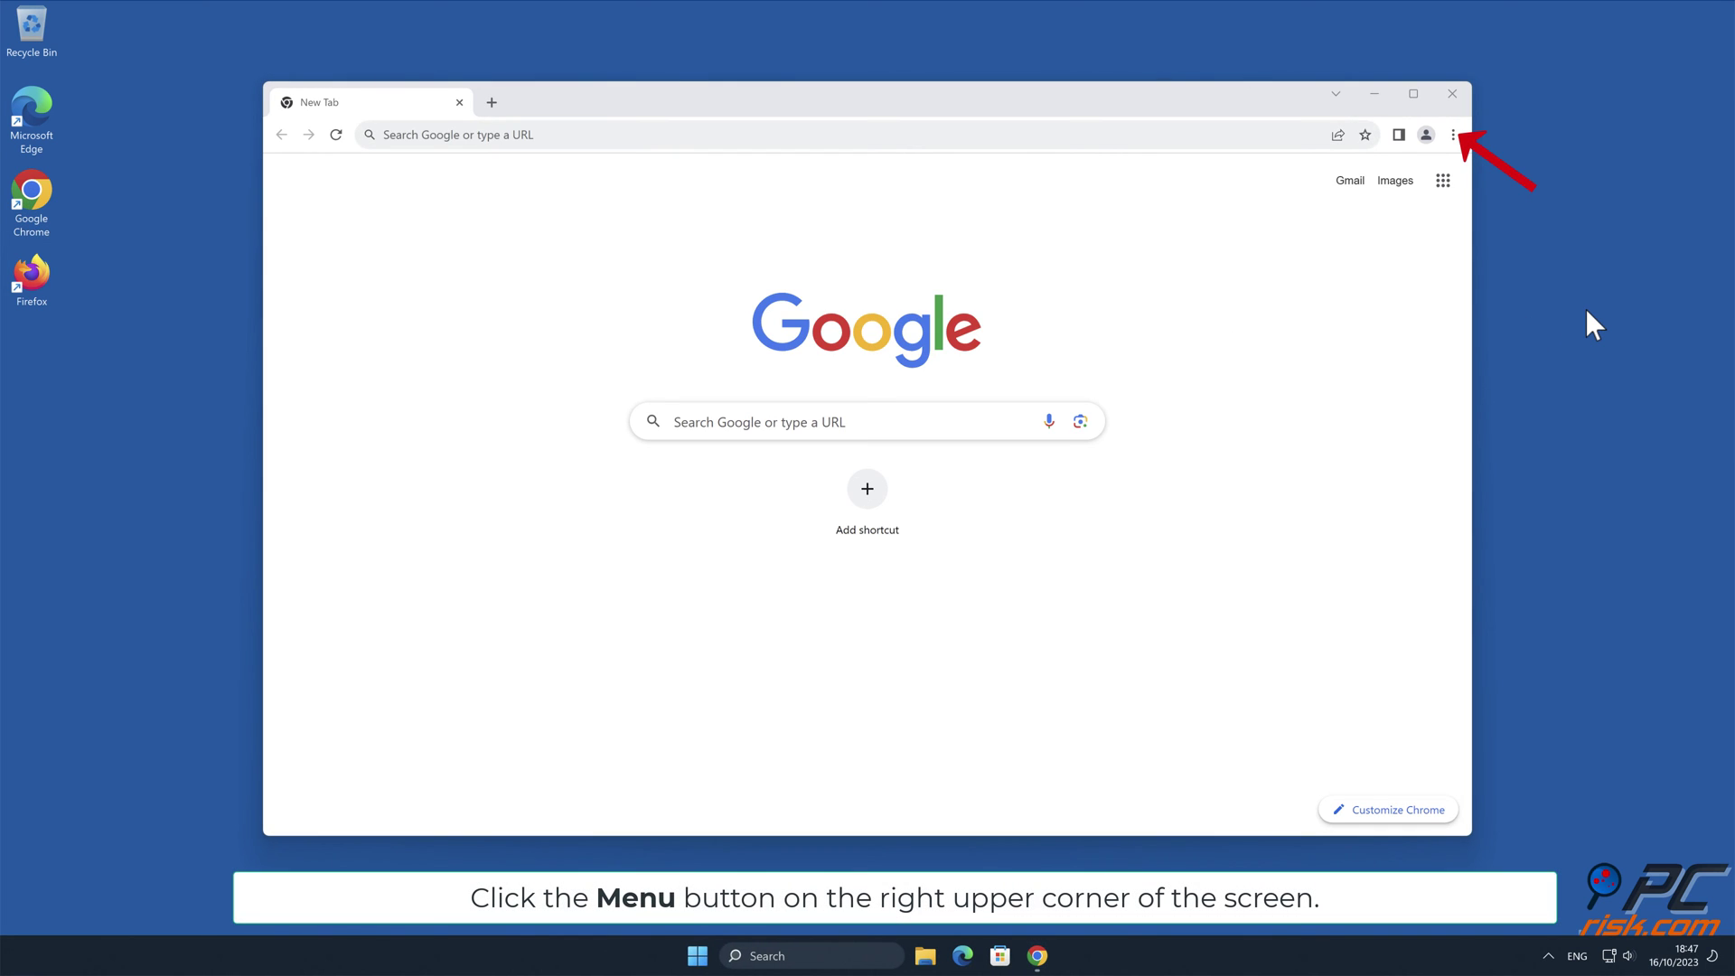
left_click(1454, 136)
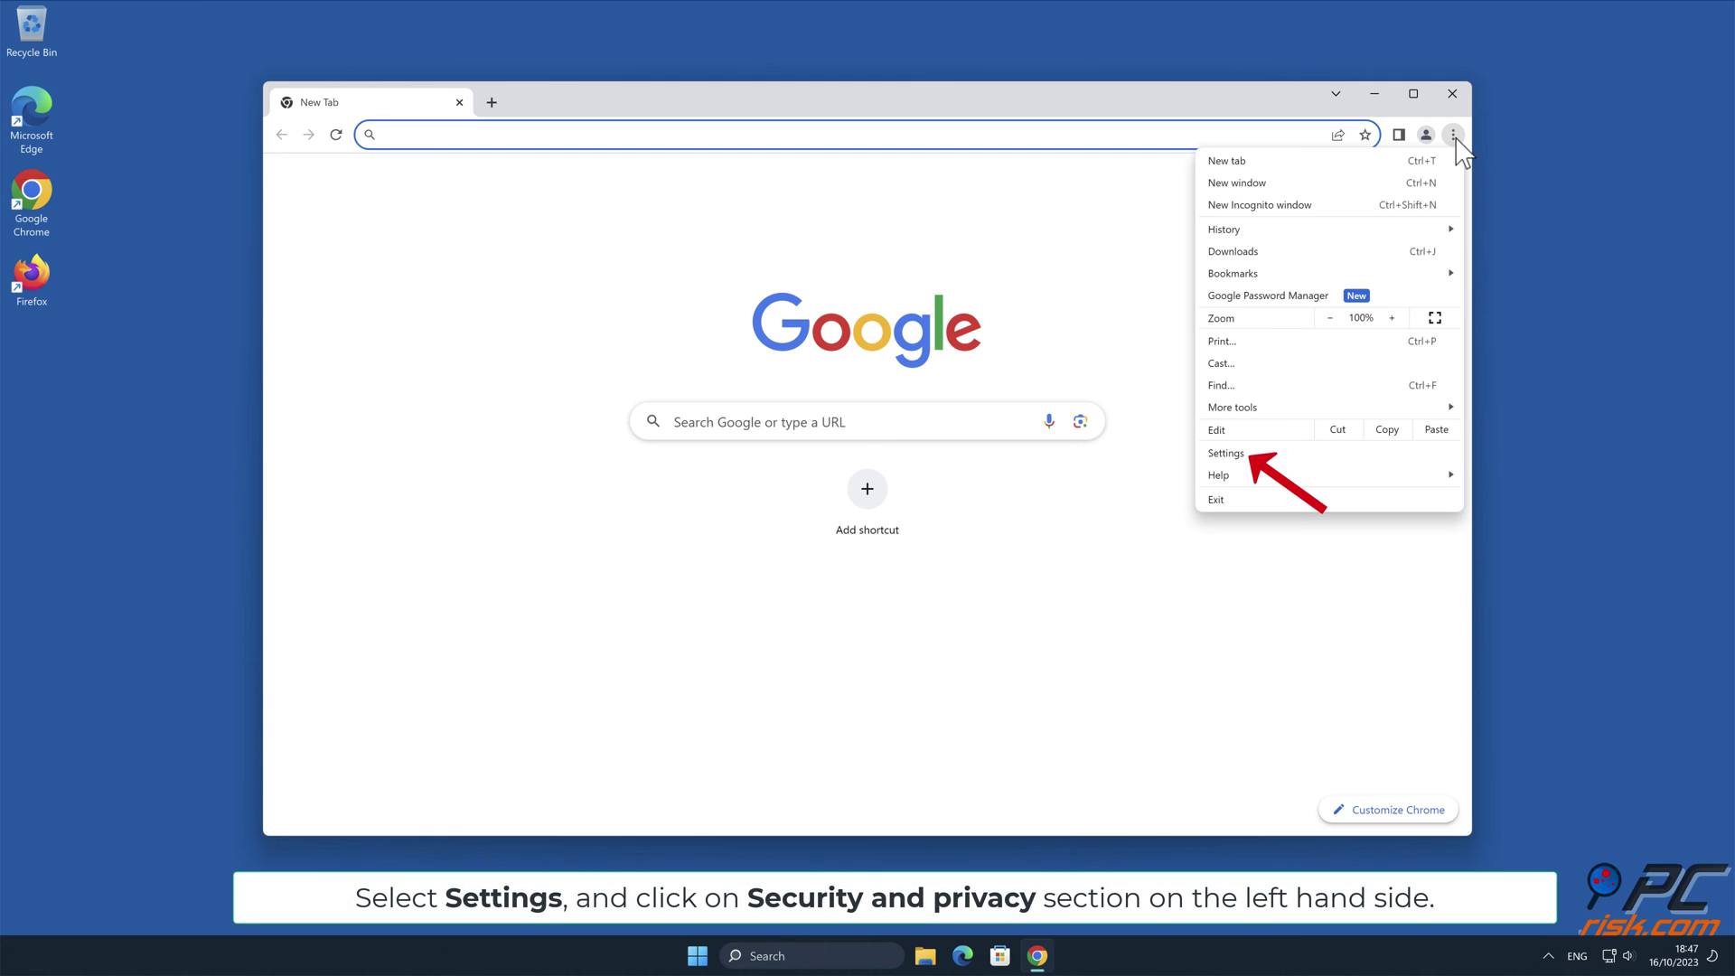
left_click(1258, 452)
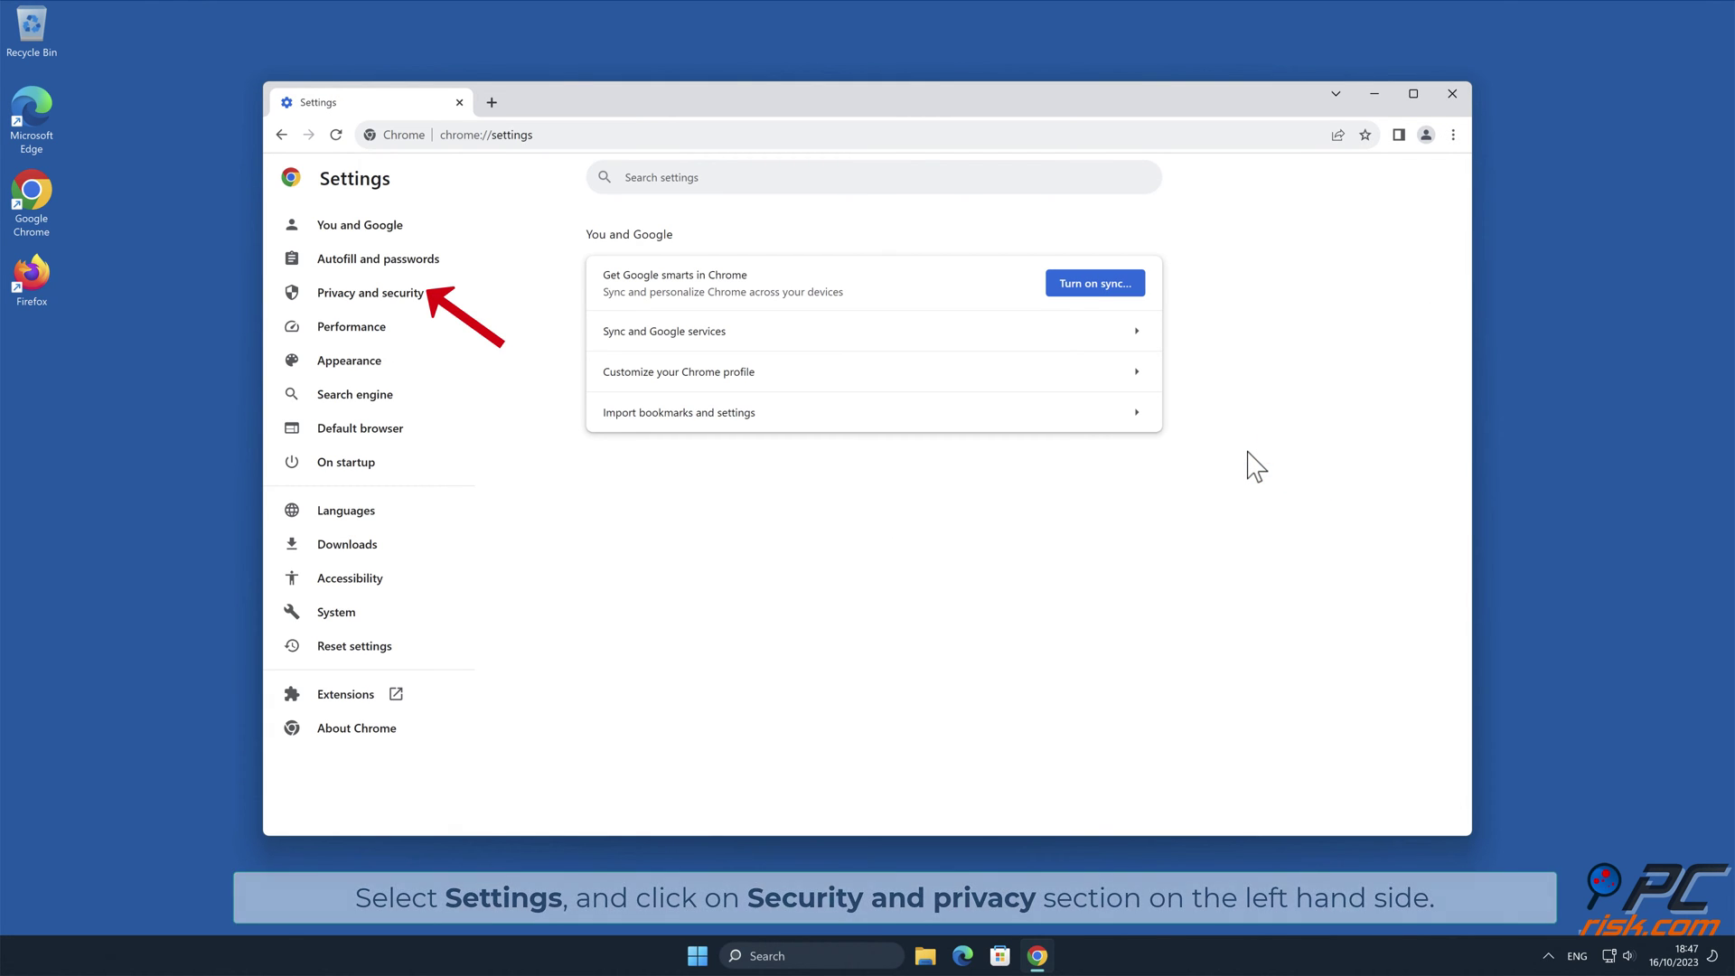
left_click(417, 299)
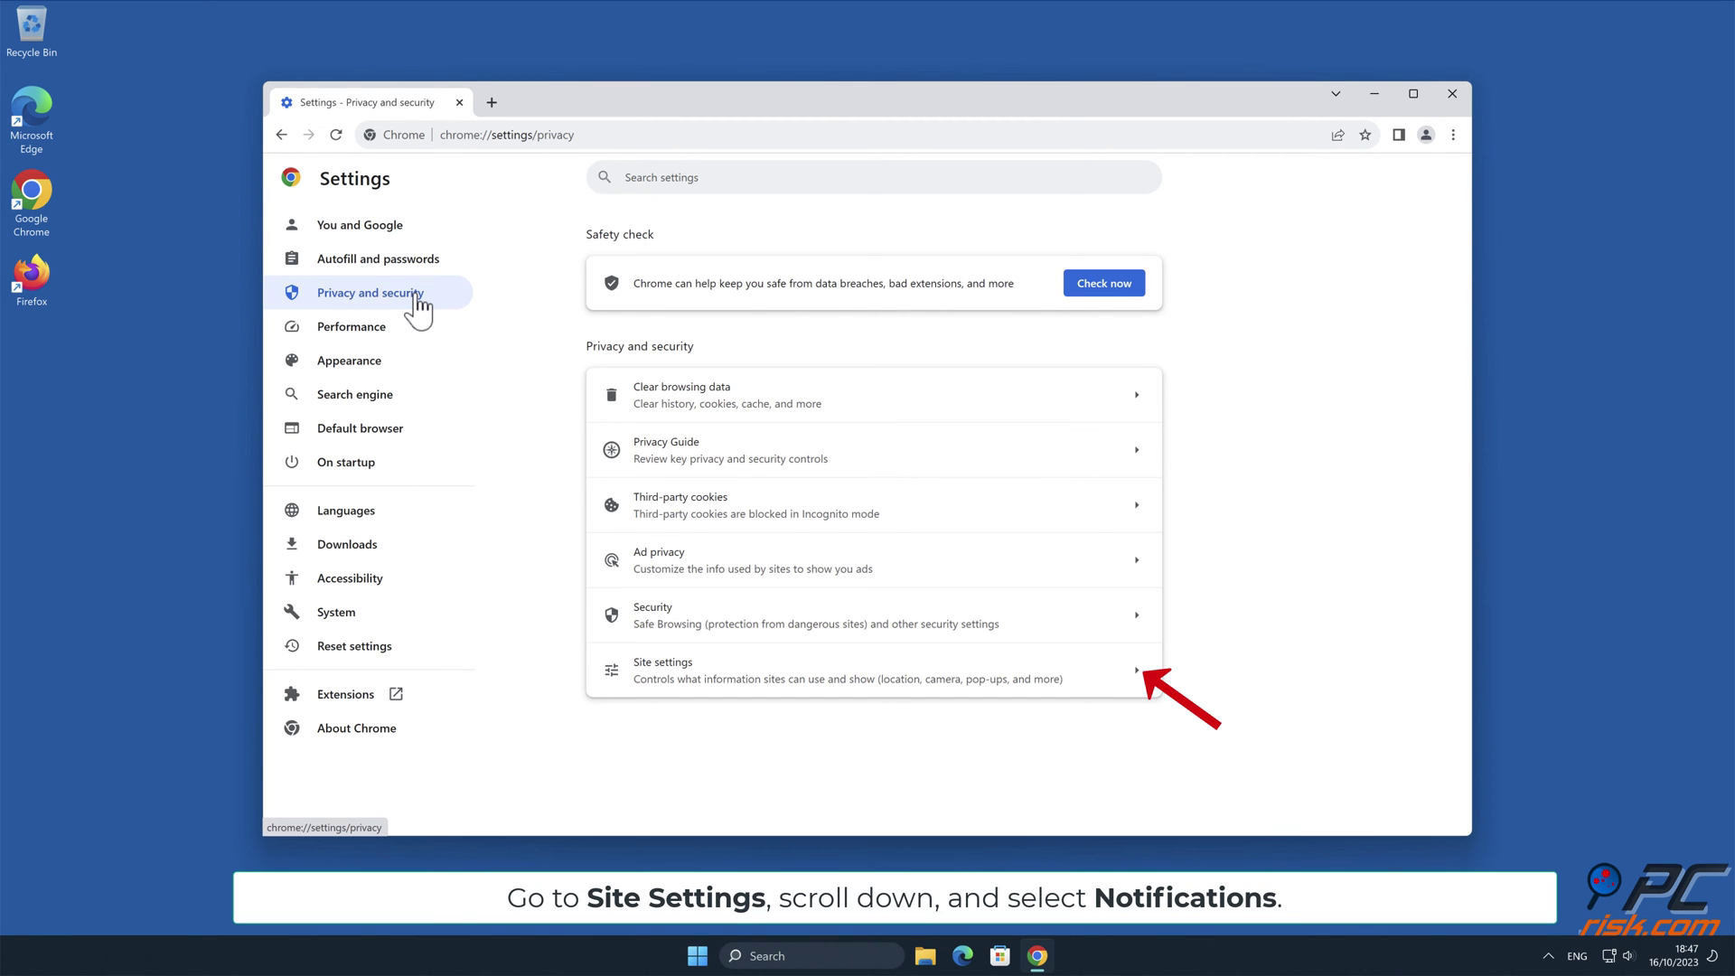
- Remove loloszod.xyz under Site settings > Notifications, then close Chrome
left_click(1137, 670)
left_click_drag(1463, 392, 1449, 595)
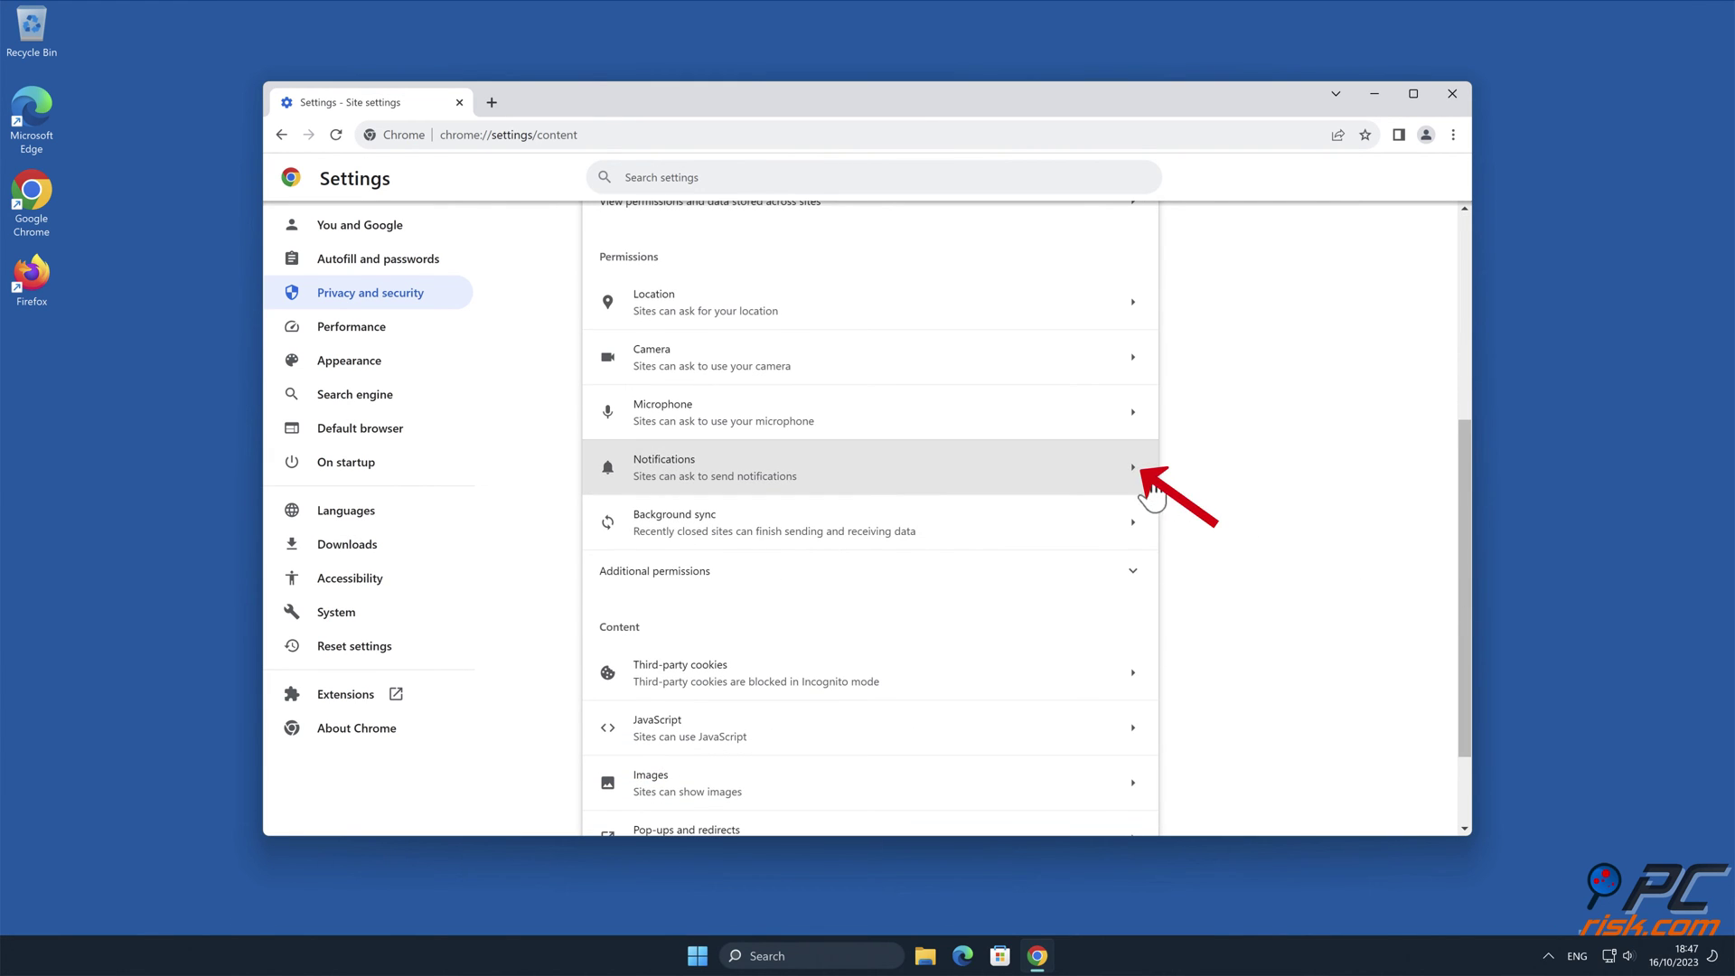
left_click(1136, 472)
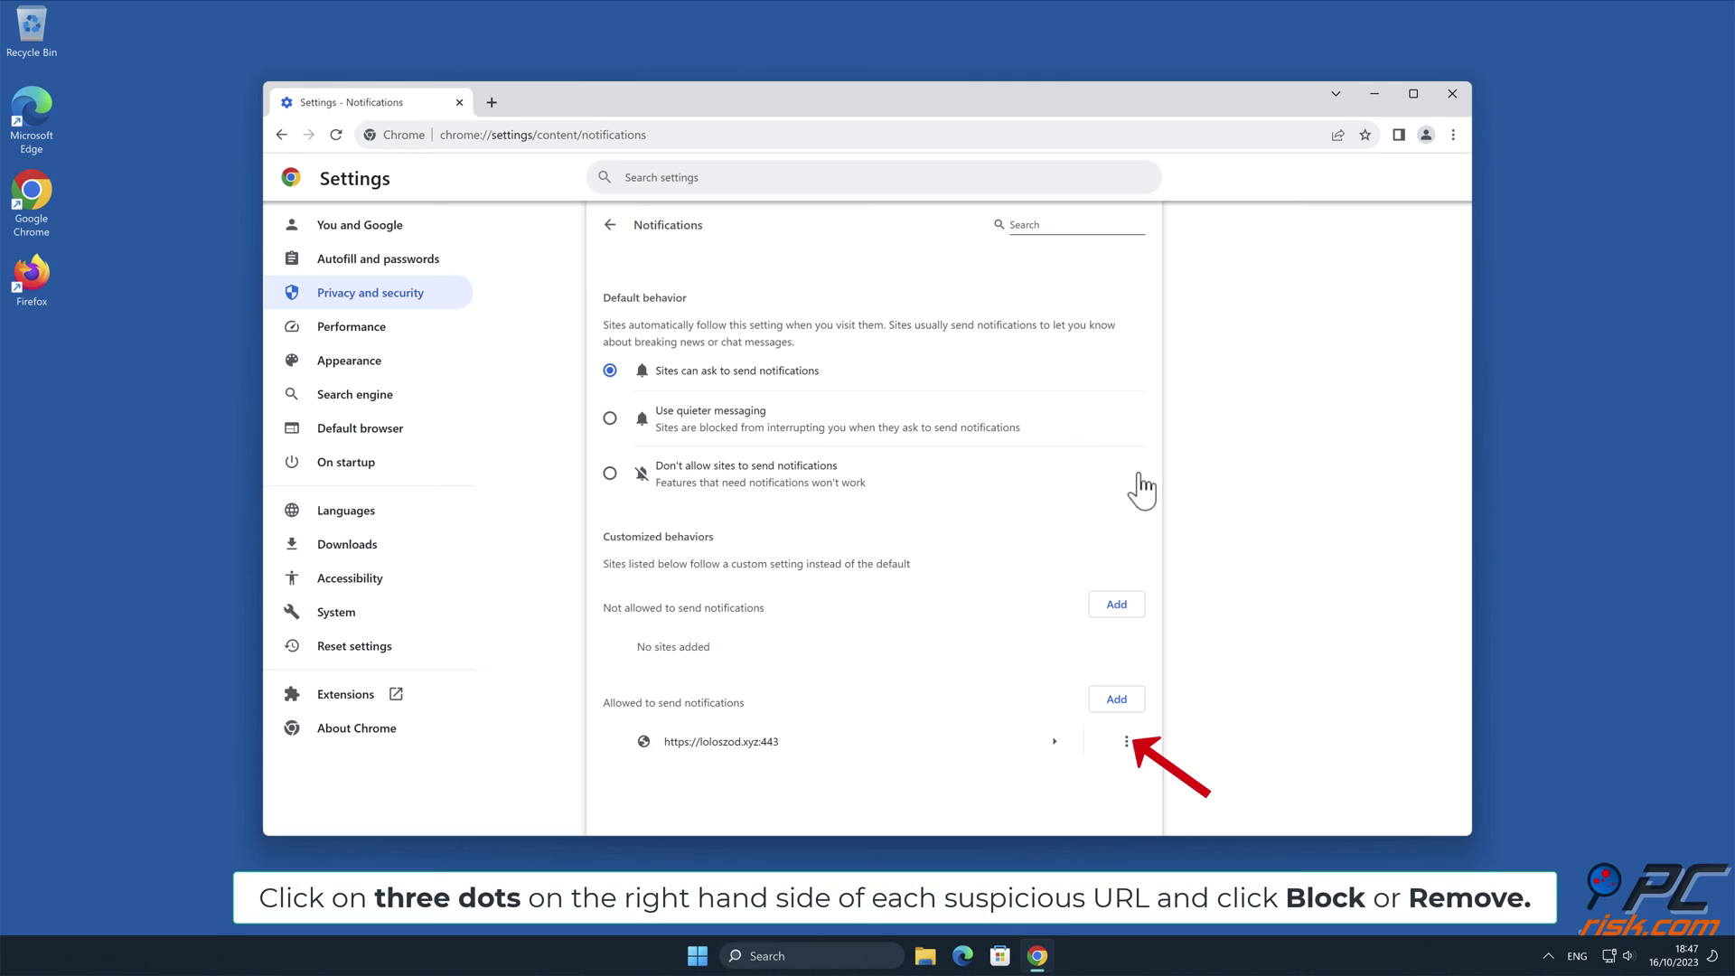
left_click(1126, 741)
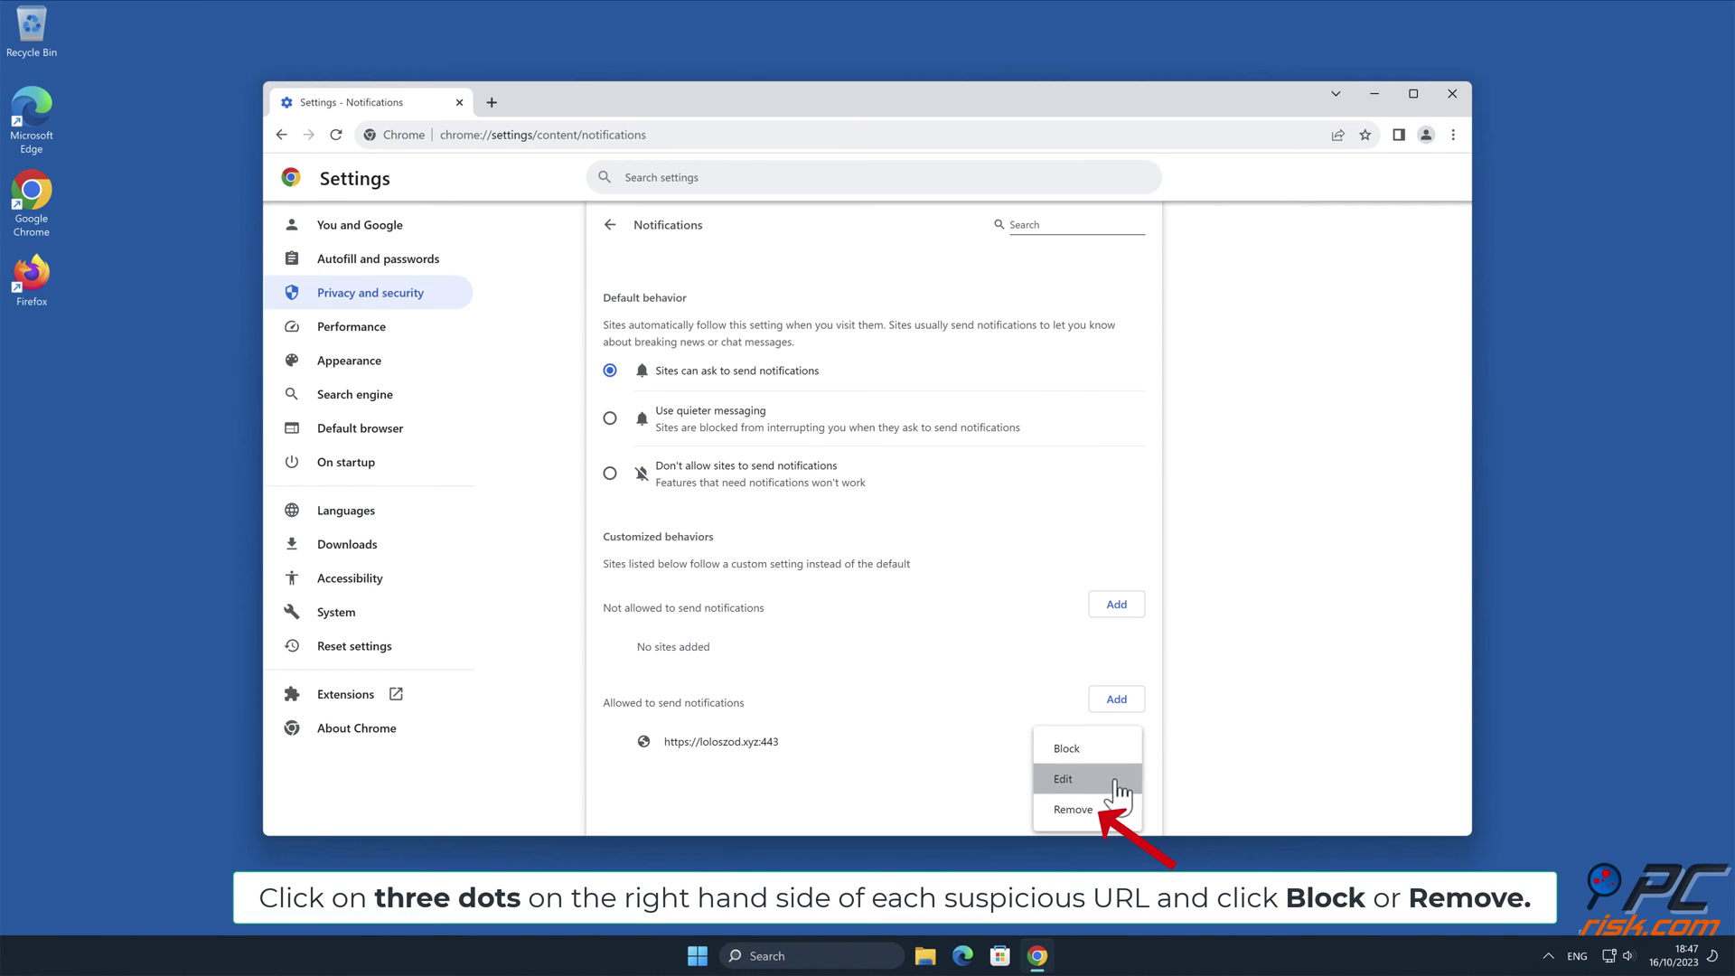
left_click(1109, 810)
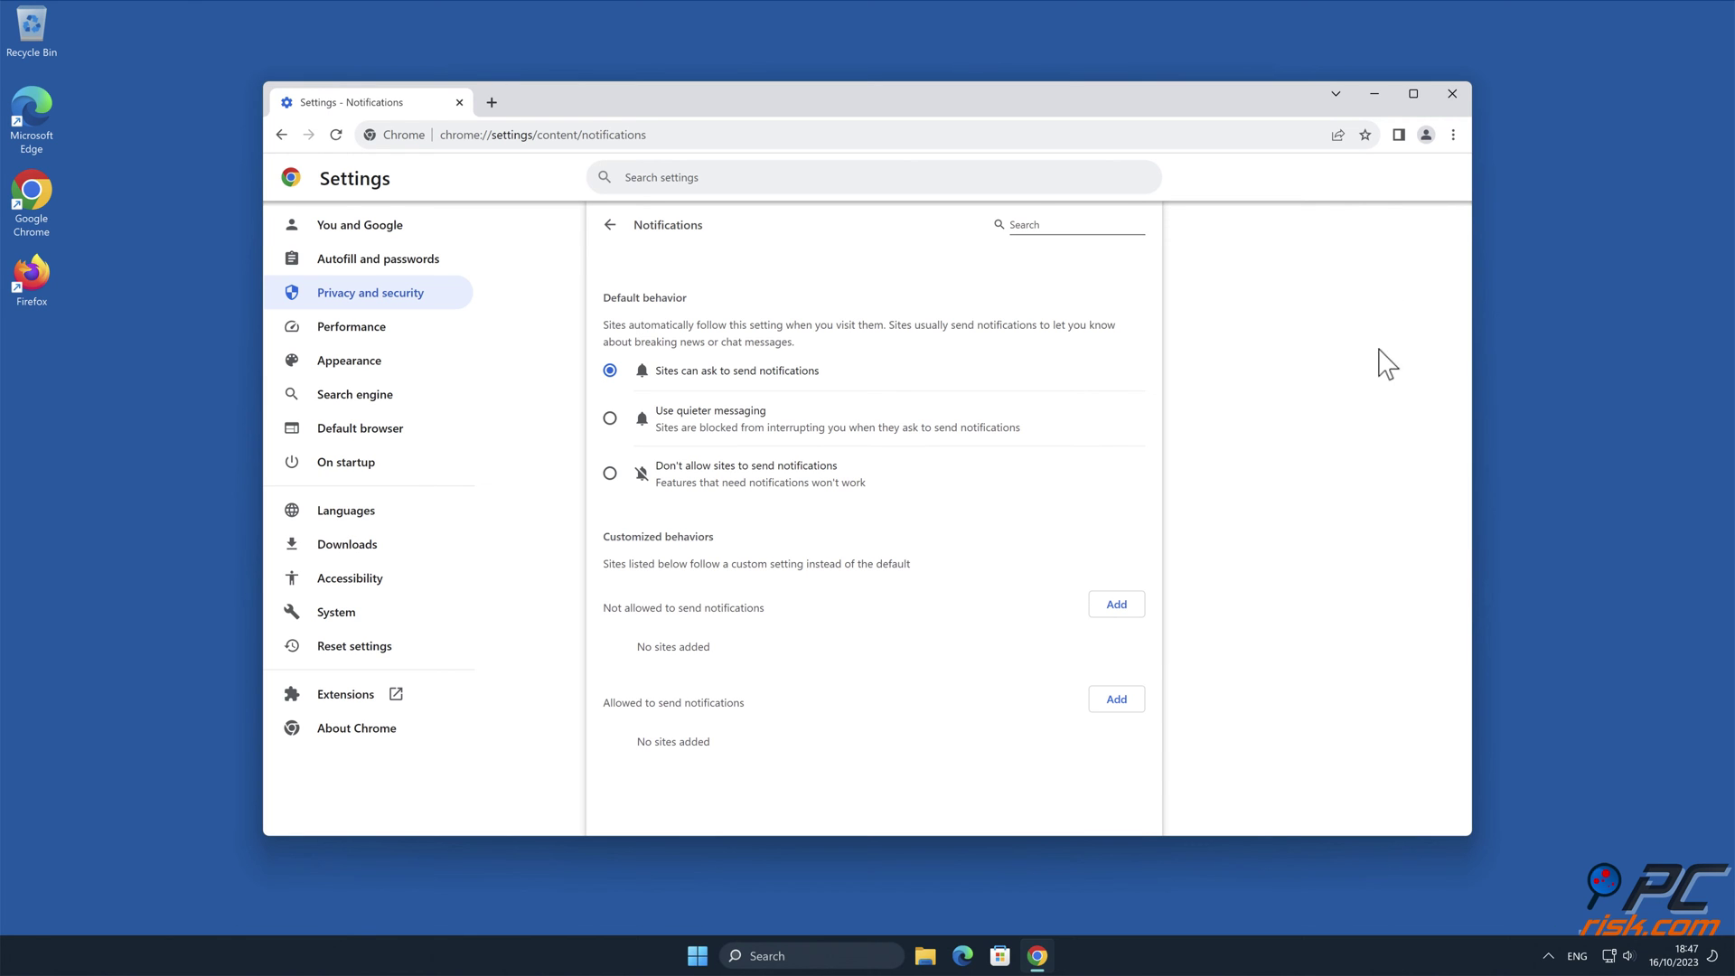
left_click(1451, 93)
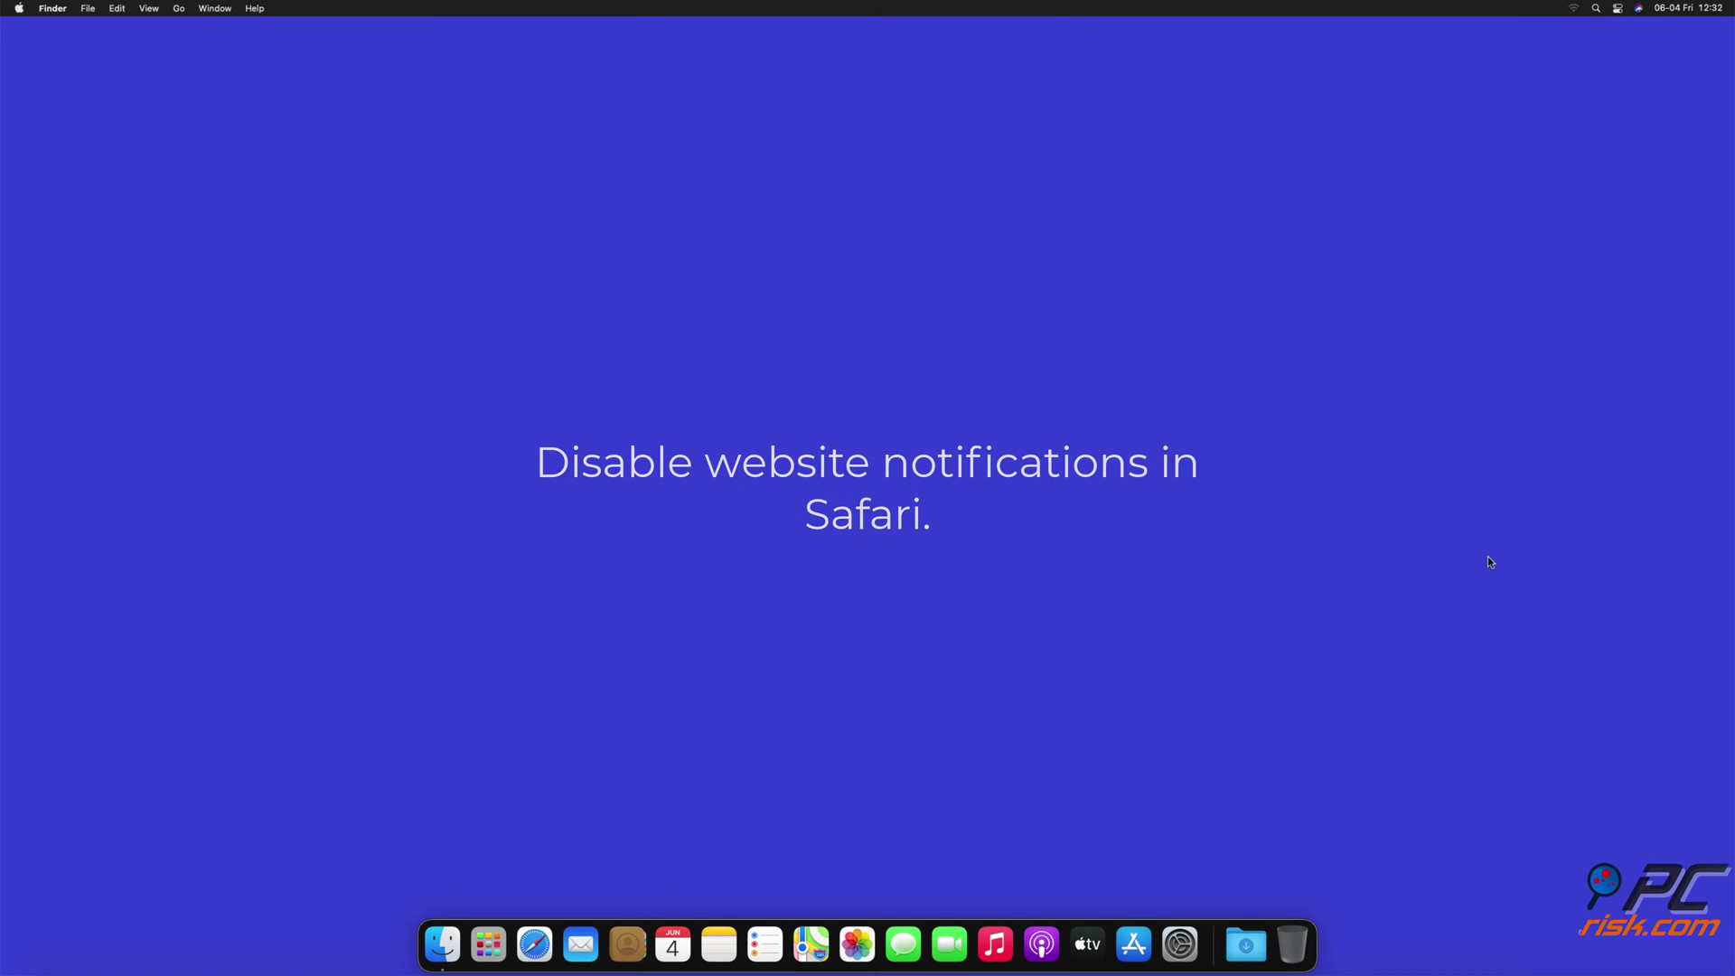
- Launch Safari and open Preferences > Websites > Notifications
left_click(524, 953)
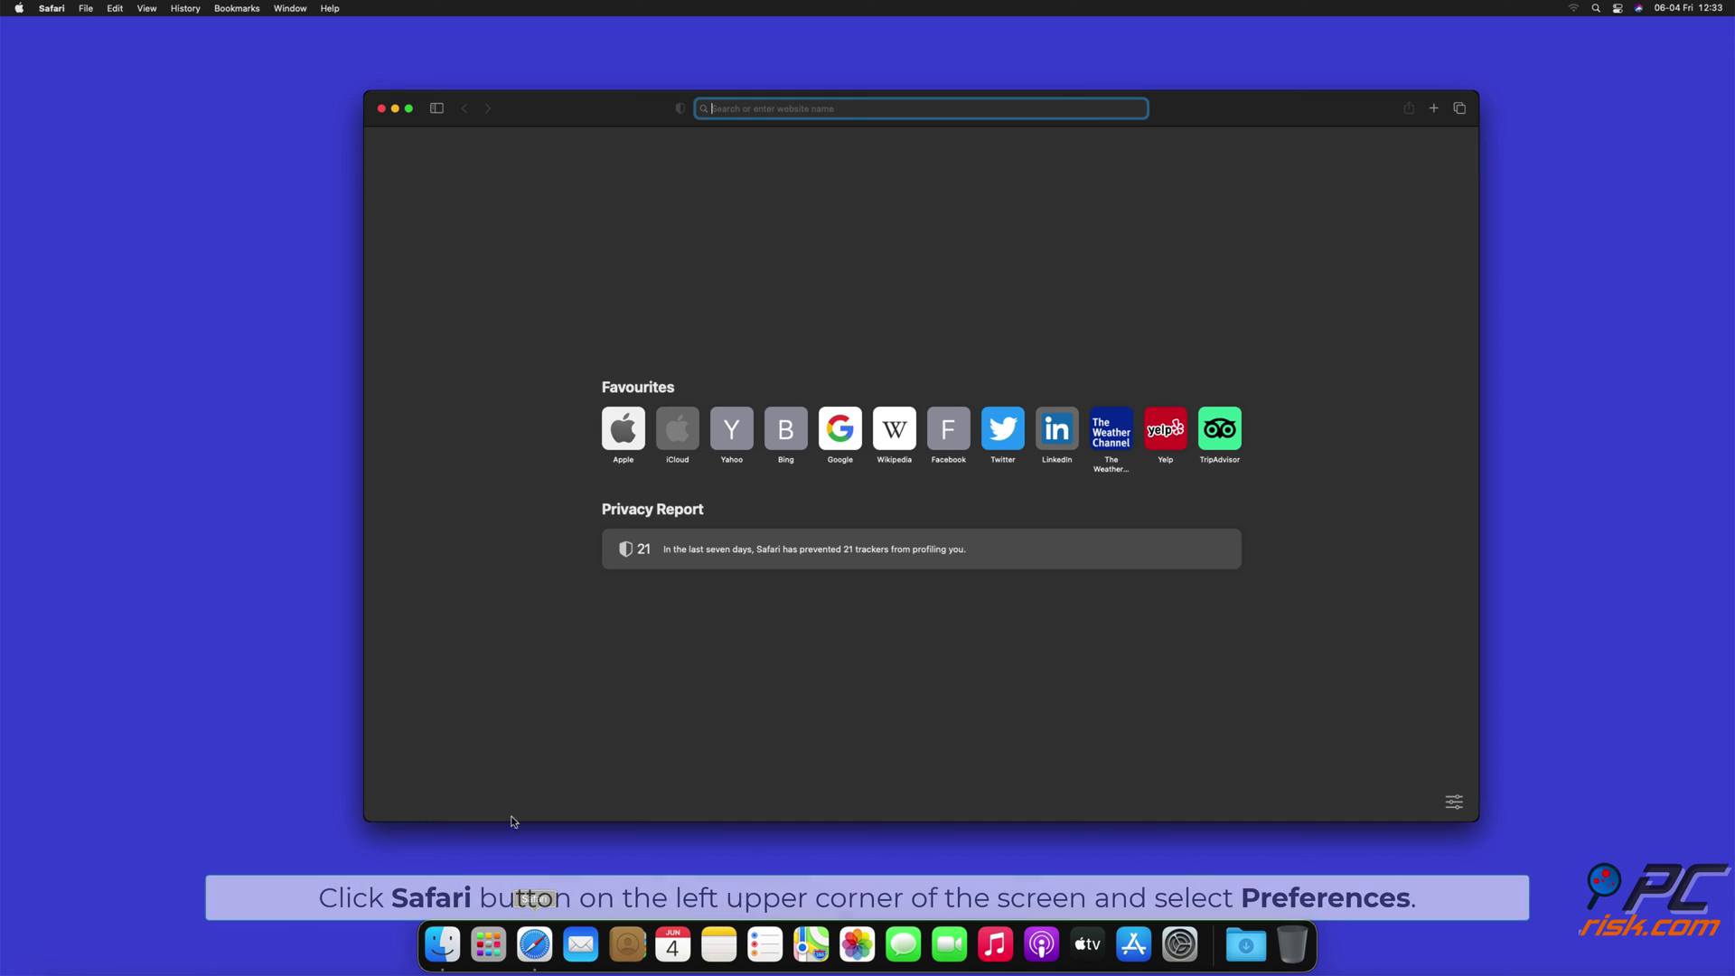
left_click(52, 9)
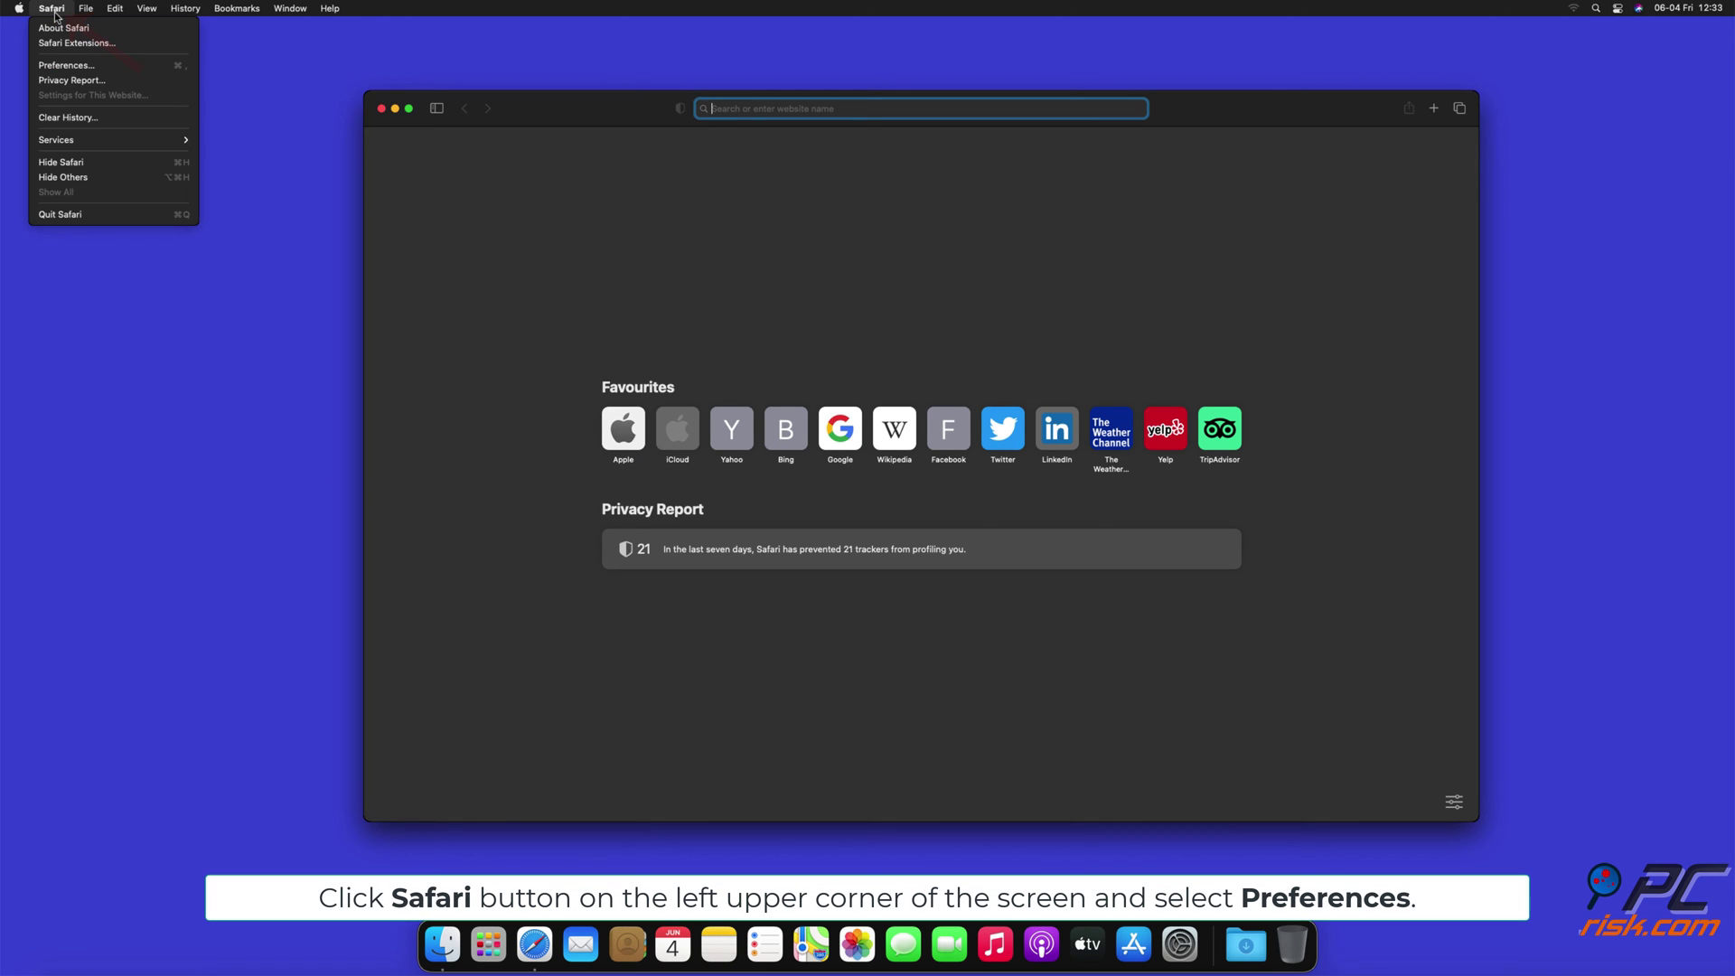
left_click(85, 66)
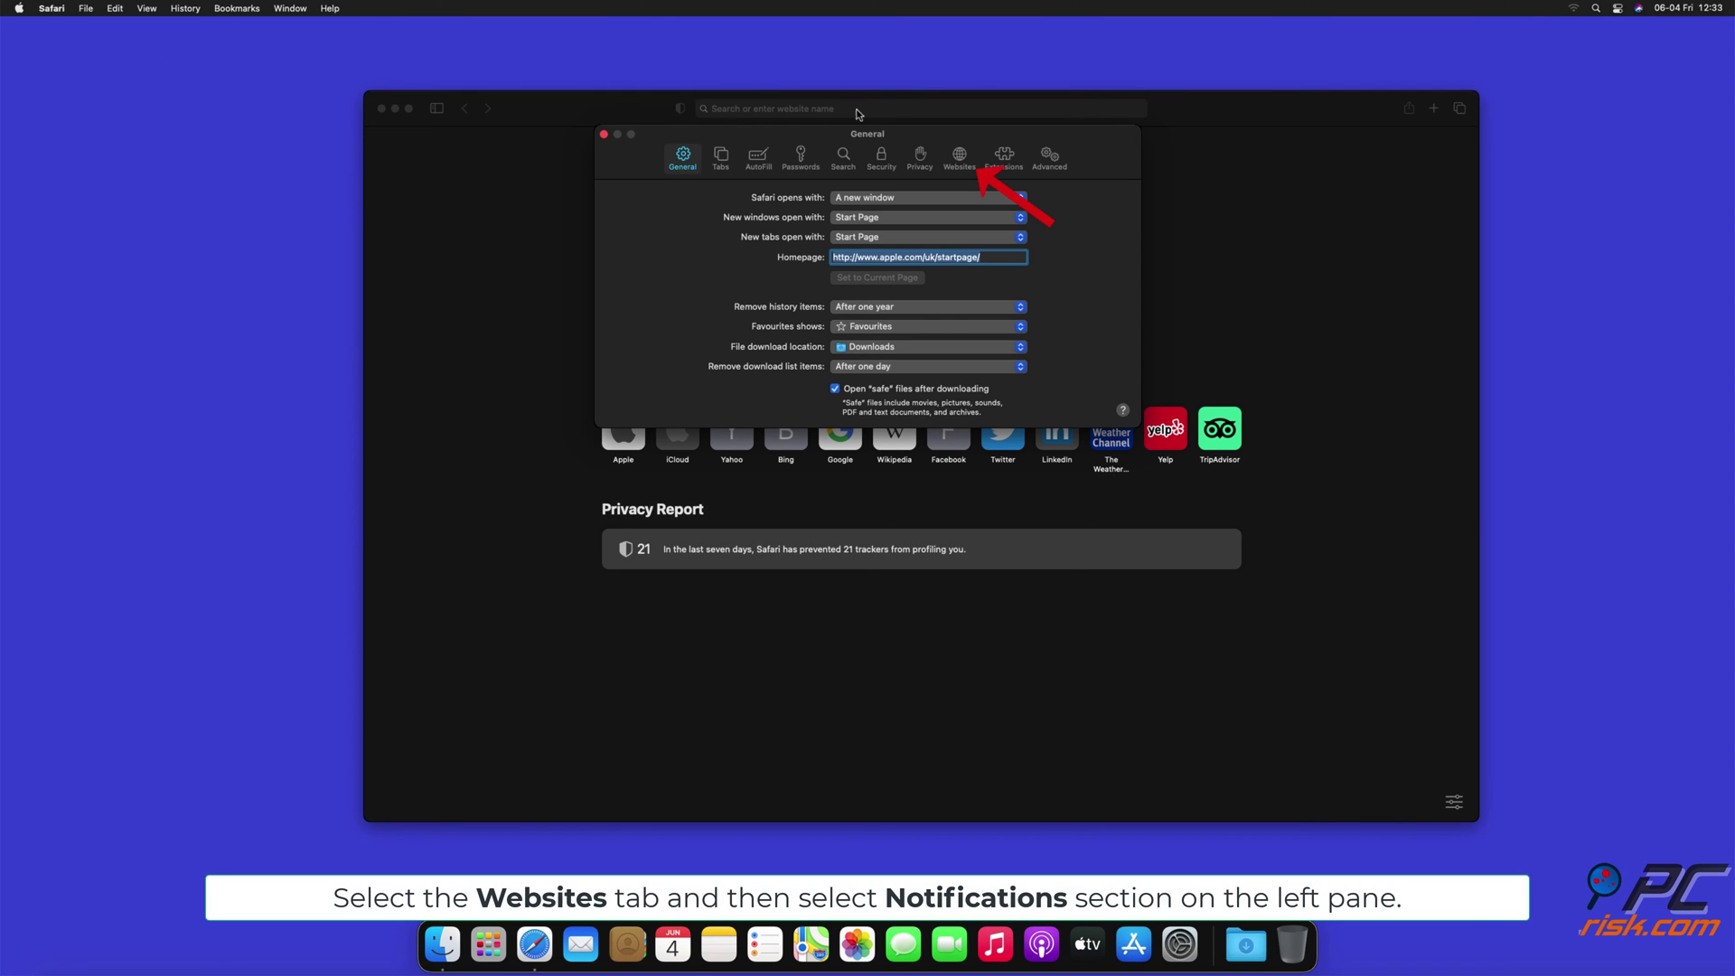
left_click(956, 161)
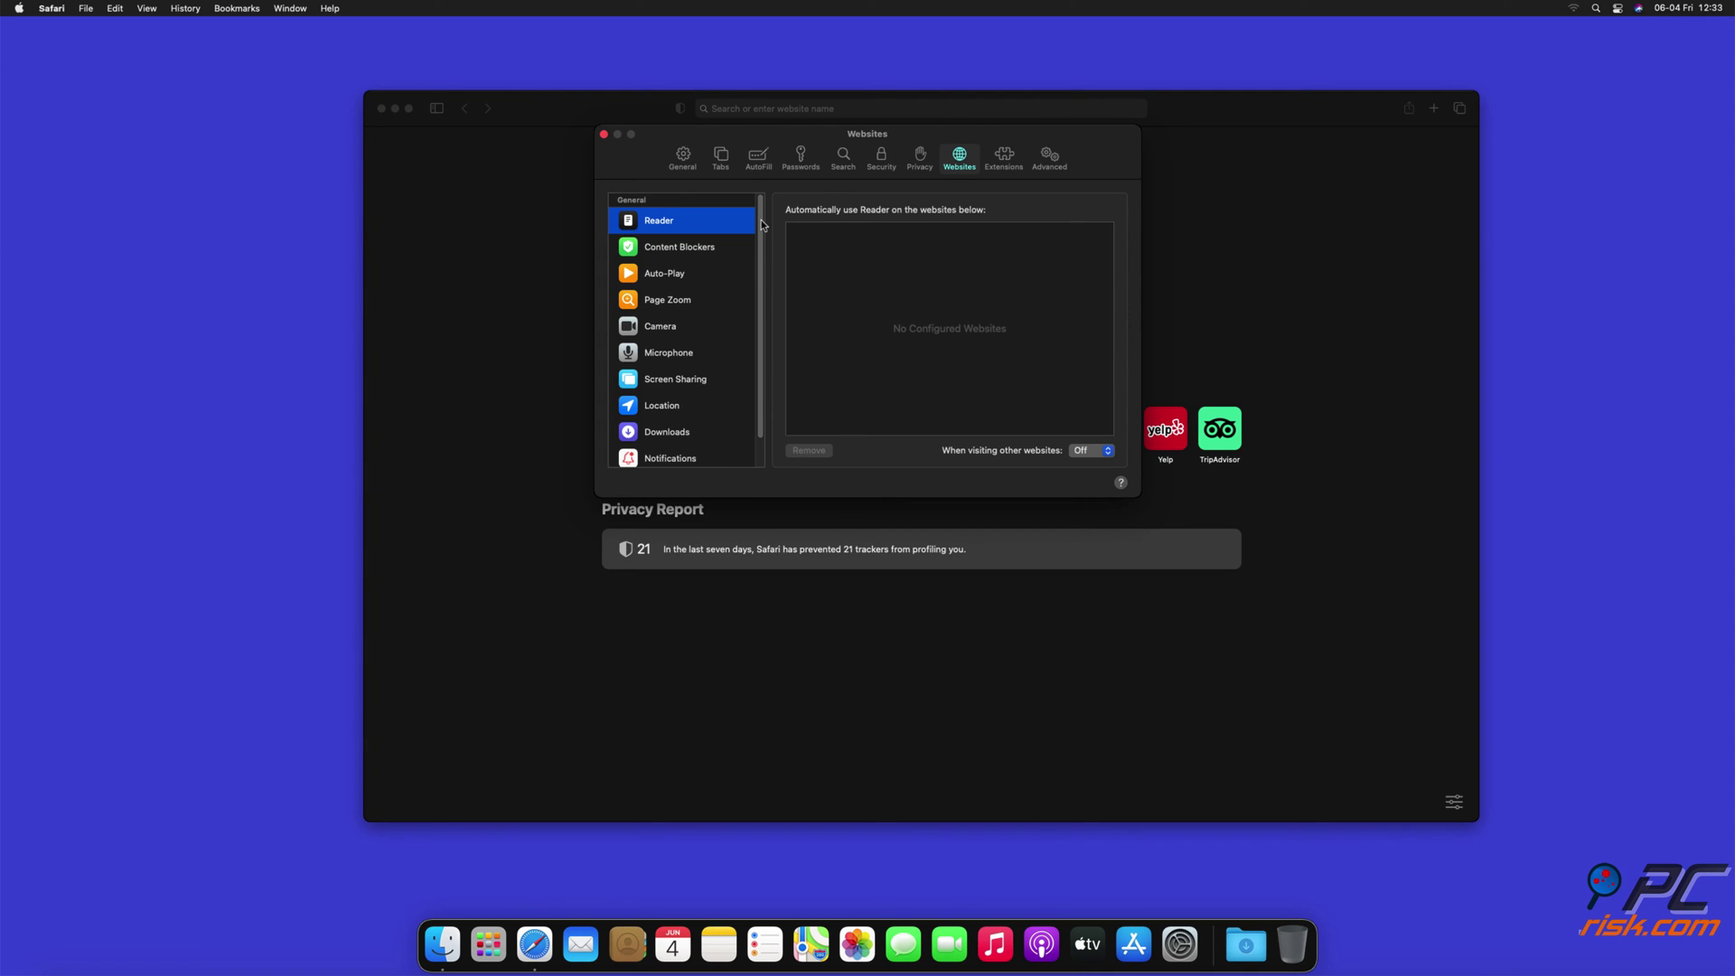
scroll(761, 235, "down", 2)
left_click(670, 428)
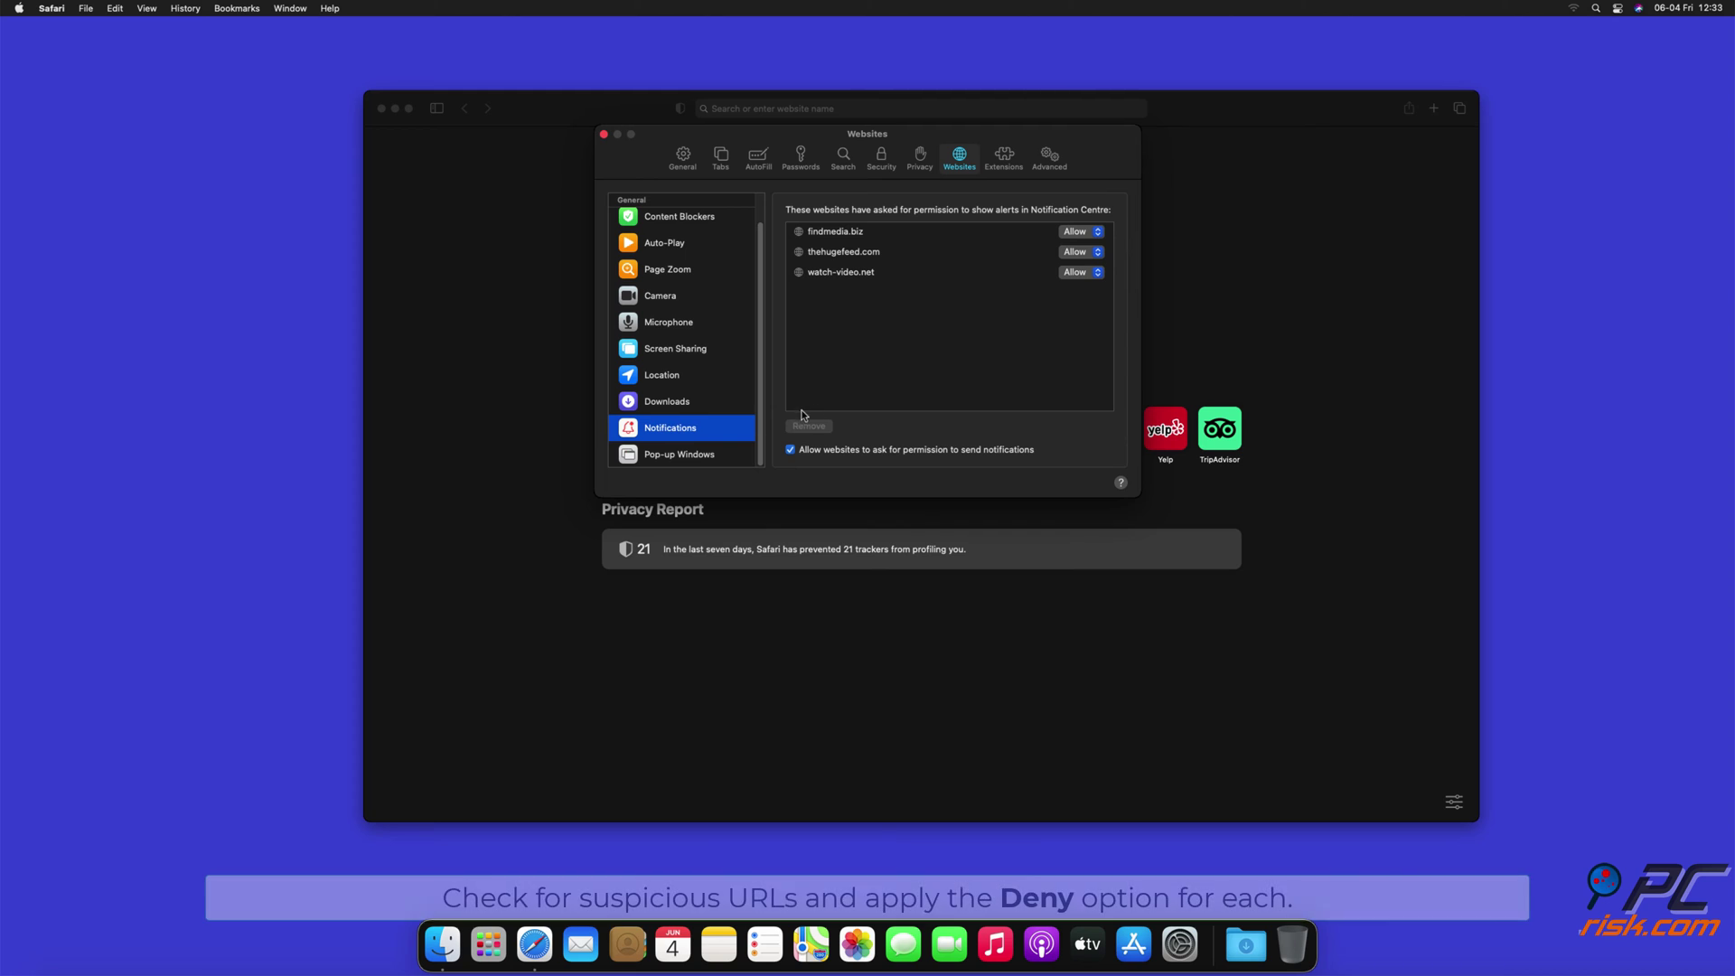
- Set findmedia.biz and thehugefeed.com to Deny, then close the Preferences window
left_click(1097, 232)
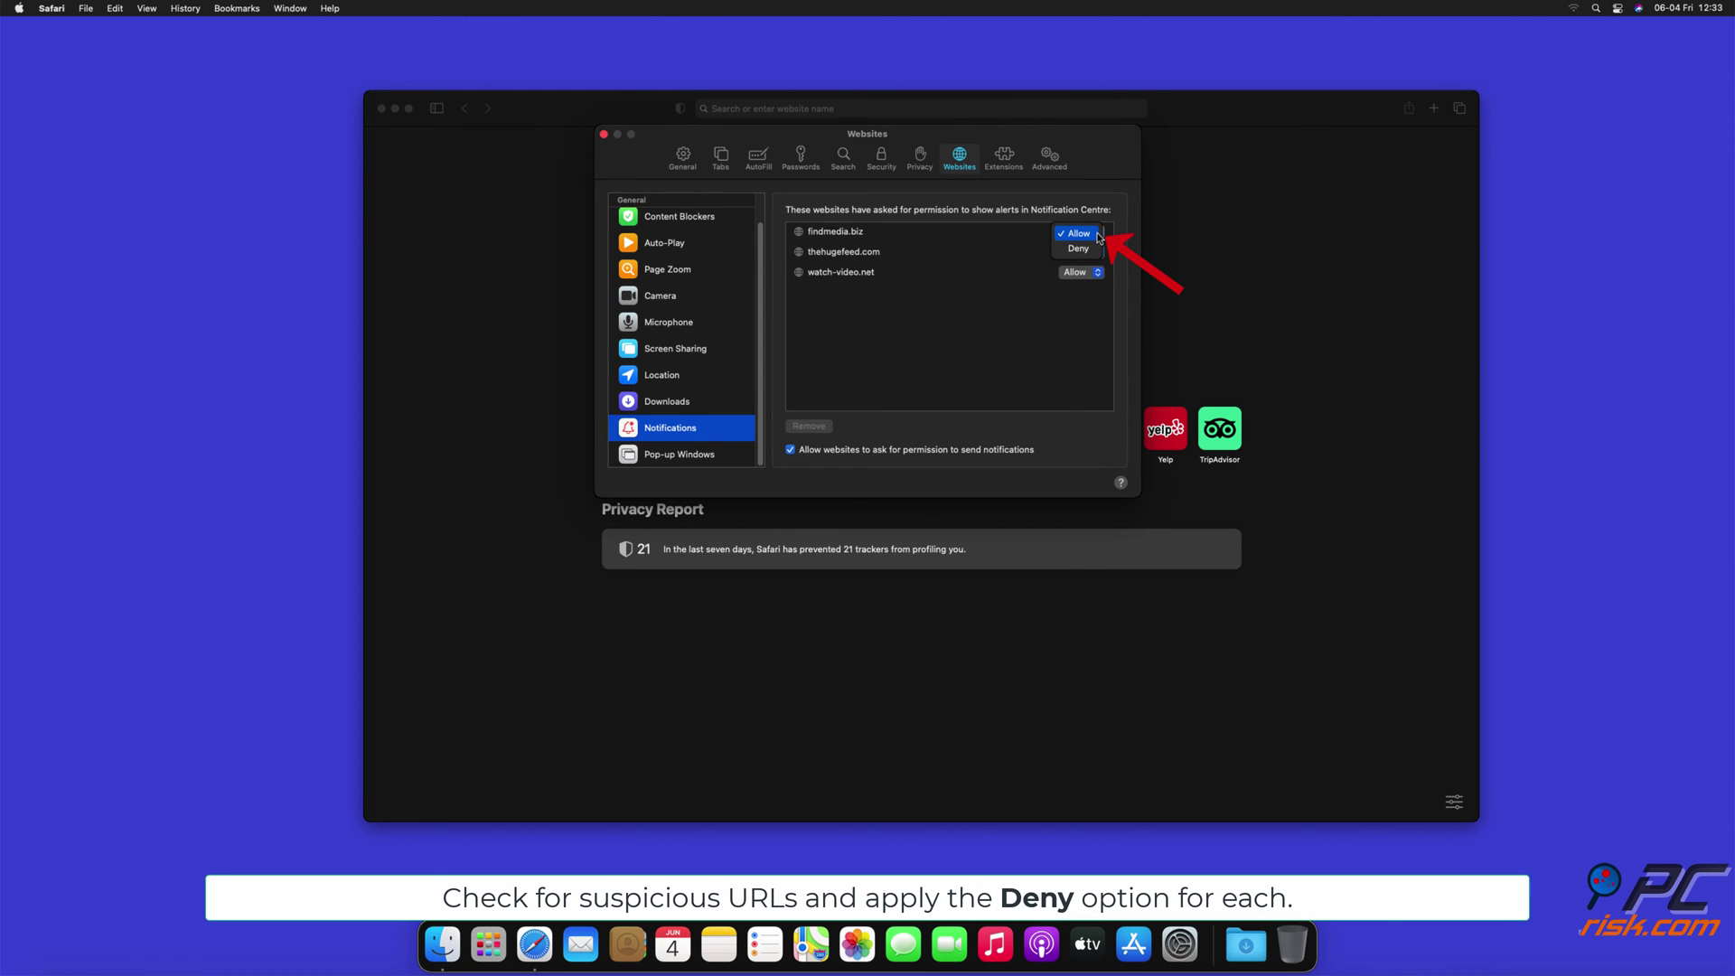
left_click(1089, 250)
left_click(1095, 252)
left_click(1086, 270)
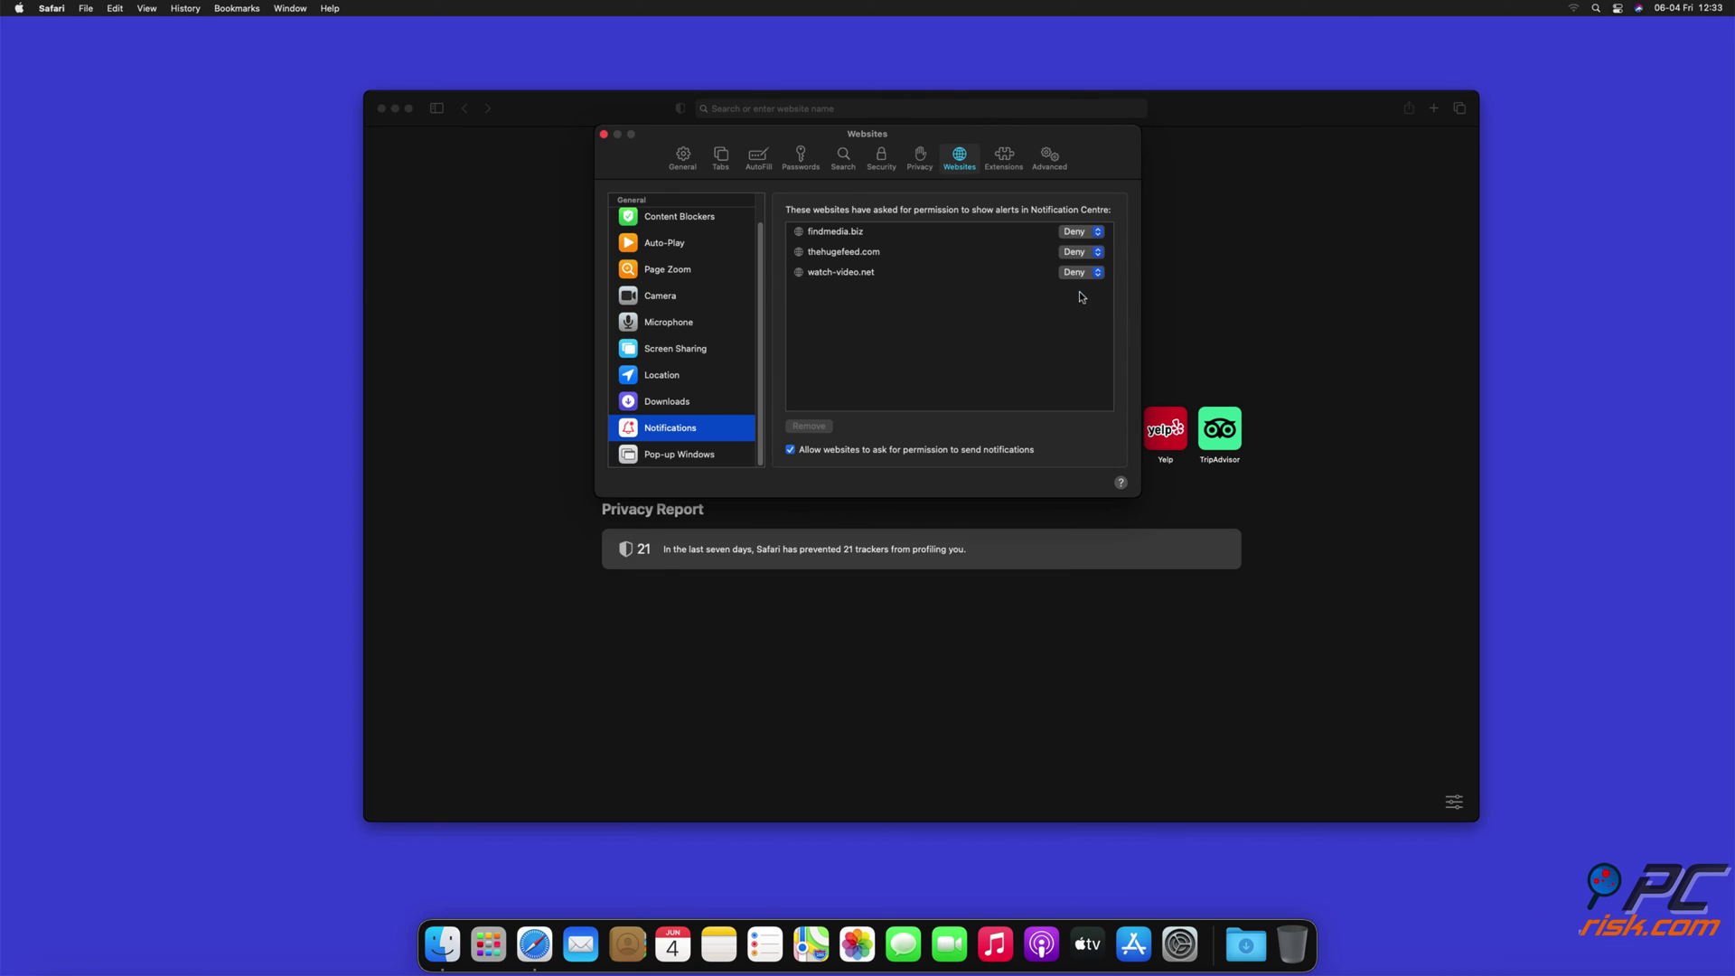
left_click(605, 134)
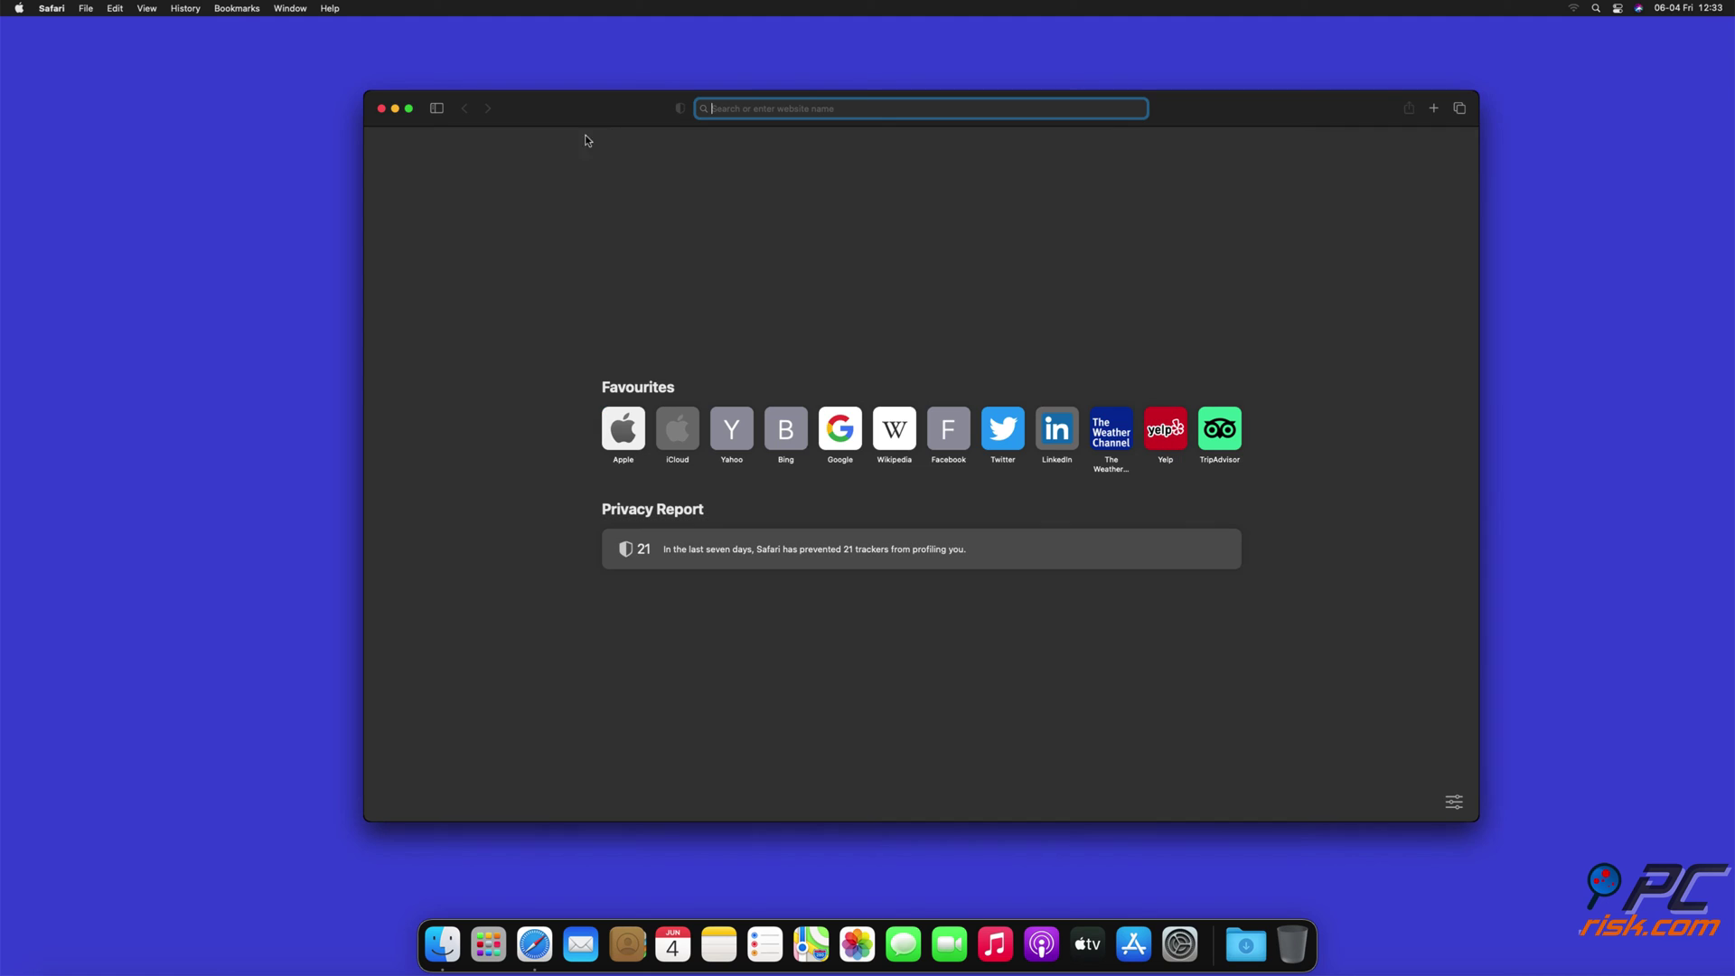
- Close Safari, launch Edge from its desktop icon and open Settings from the three-dots menu
left_click(381, 110)
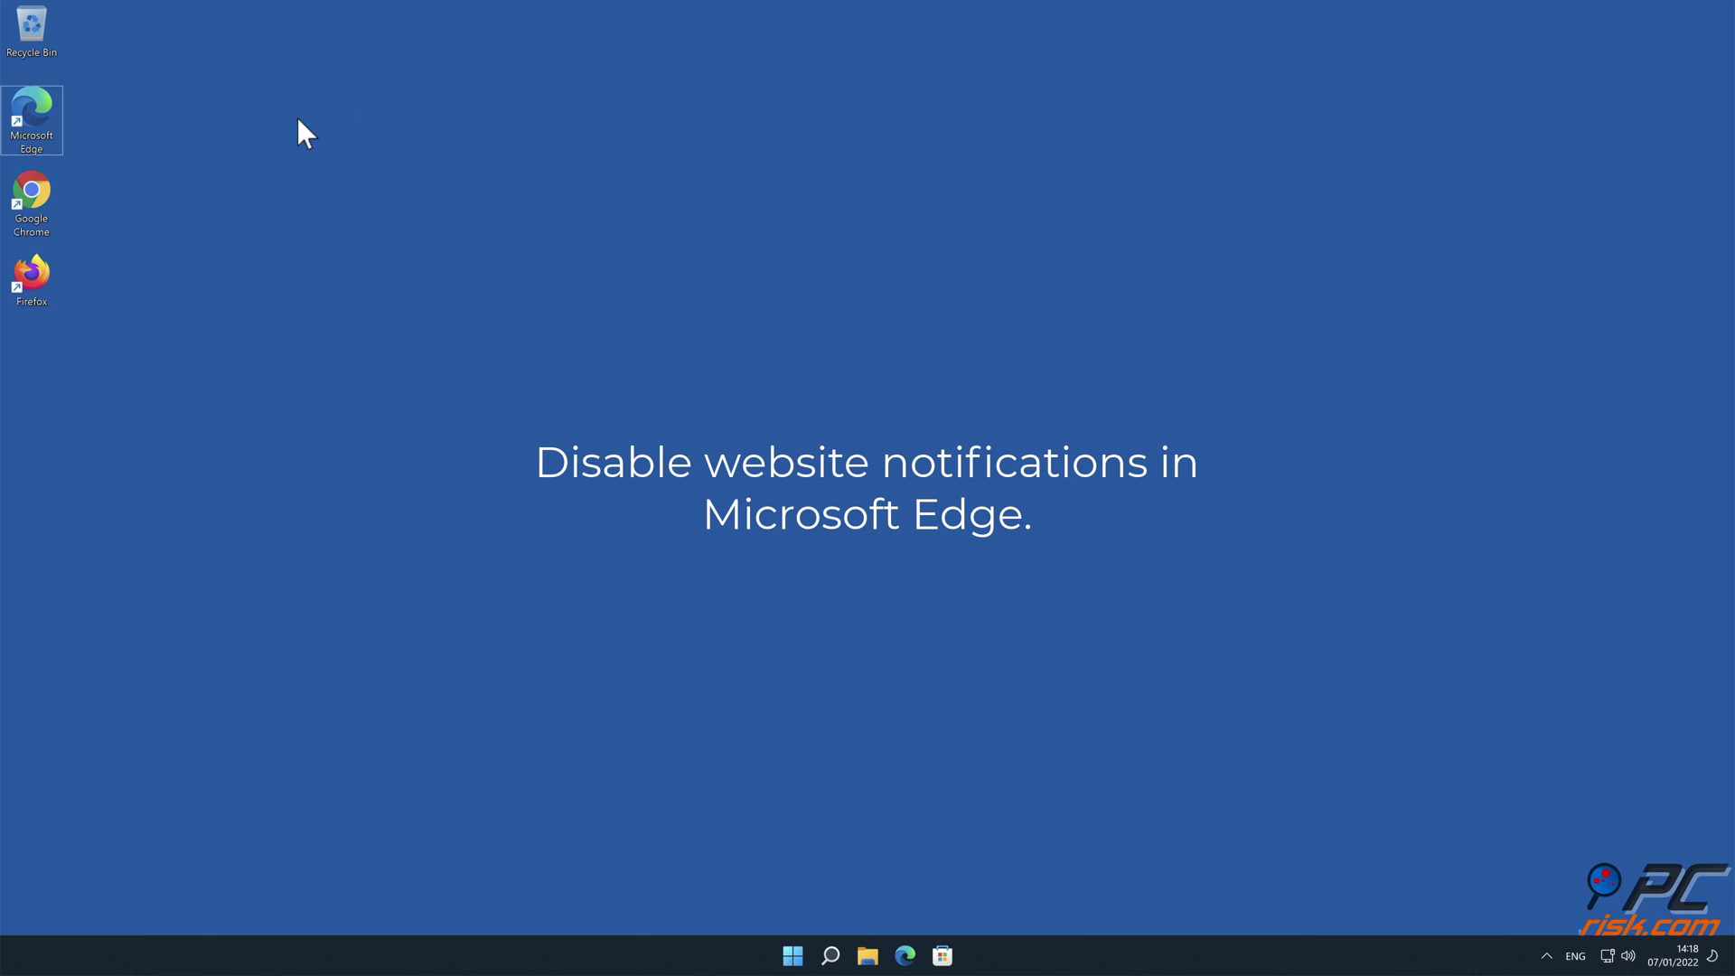
double_click(40, 120)
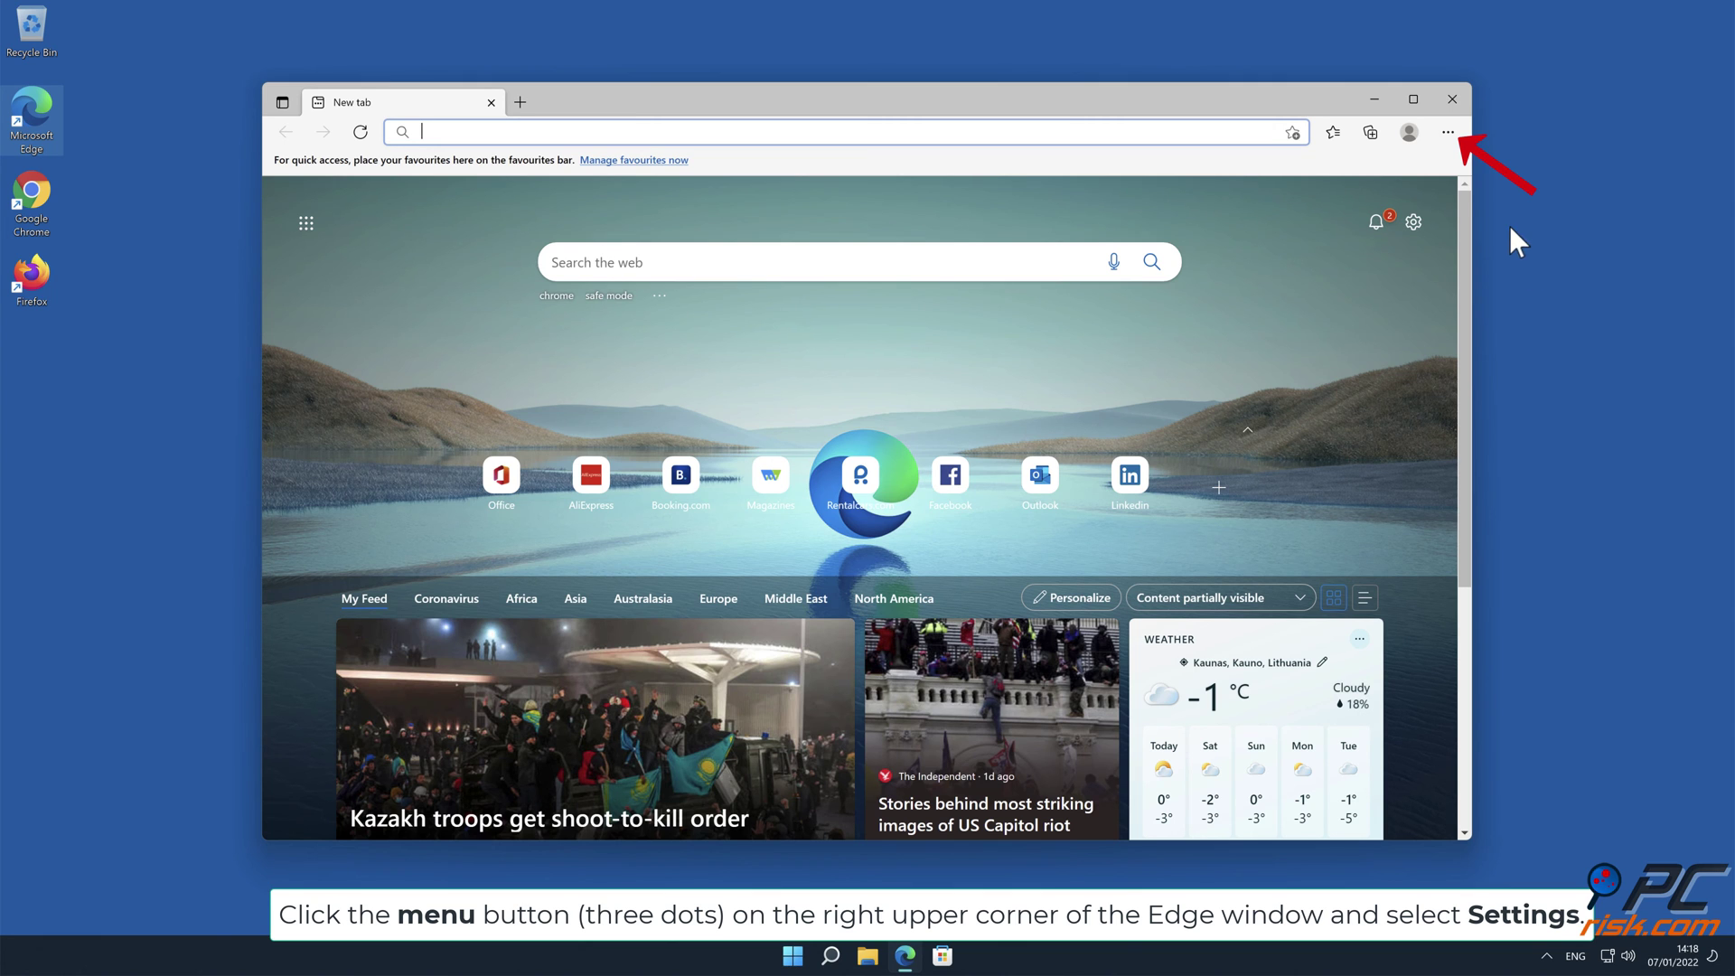
left_click(1448, 133)
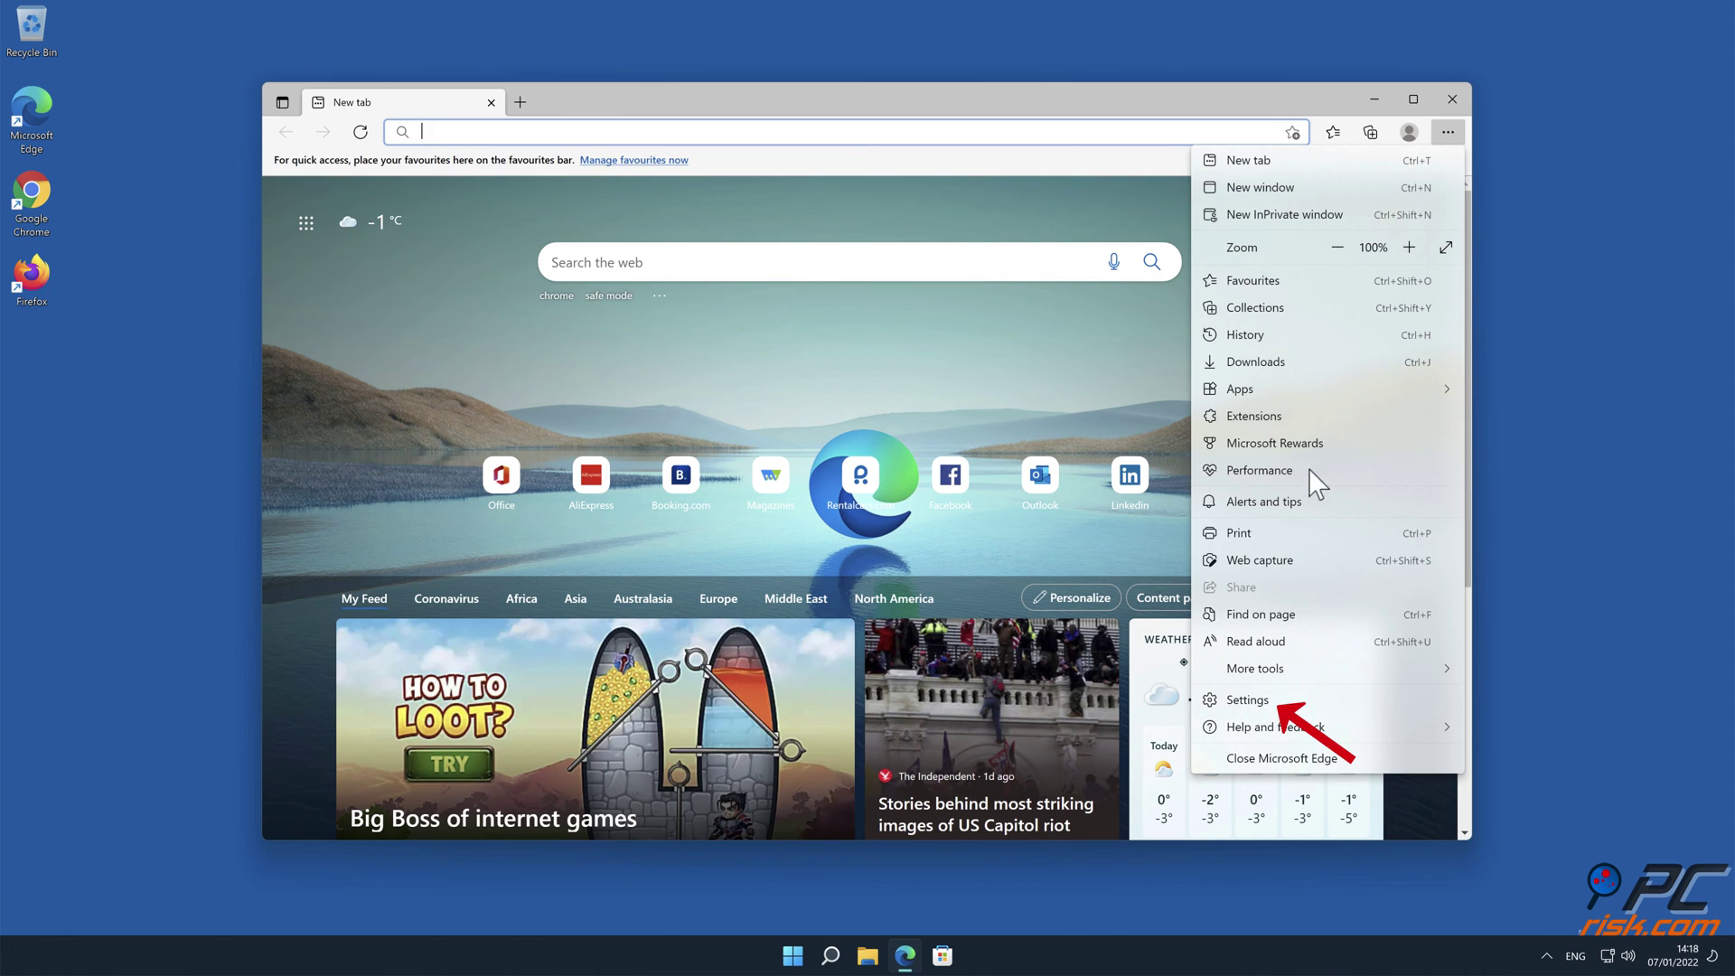
left_click(1297, 701)
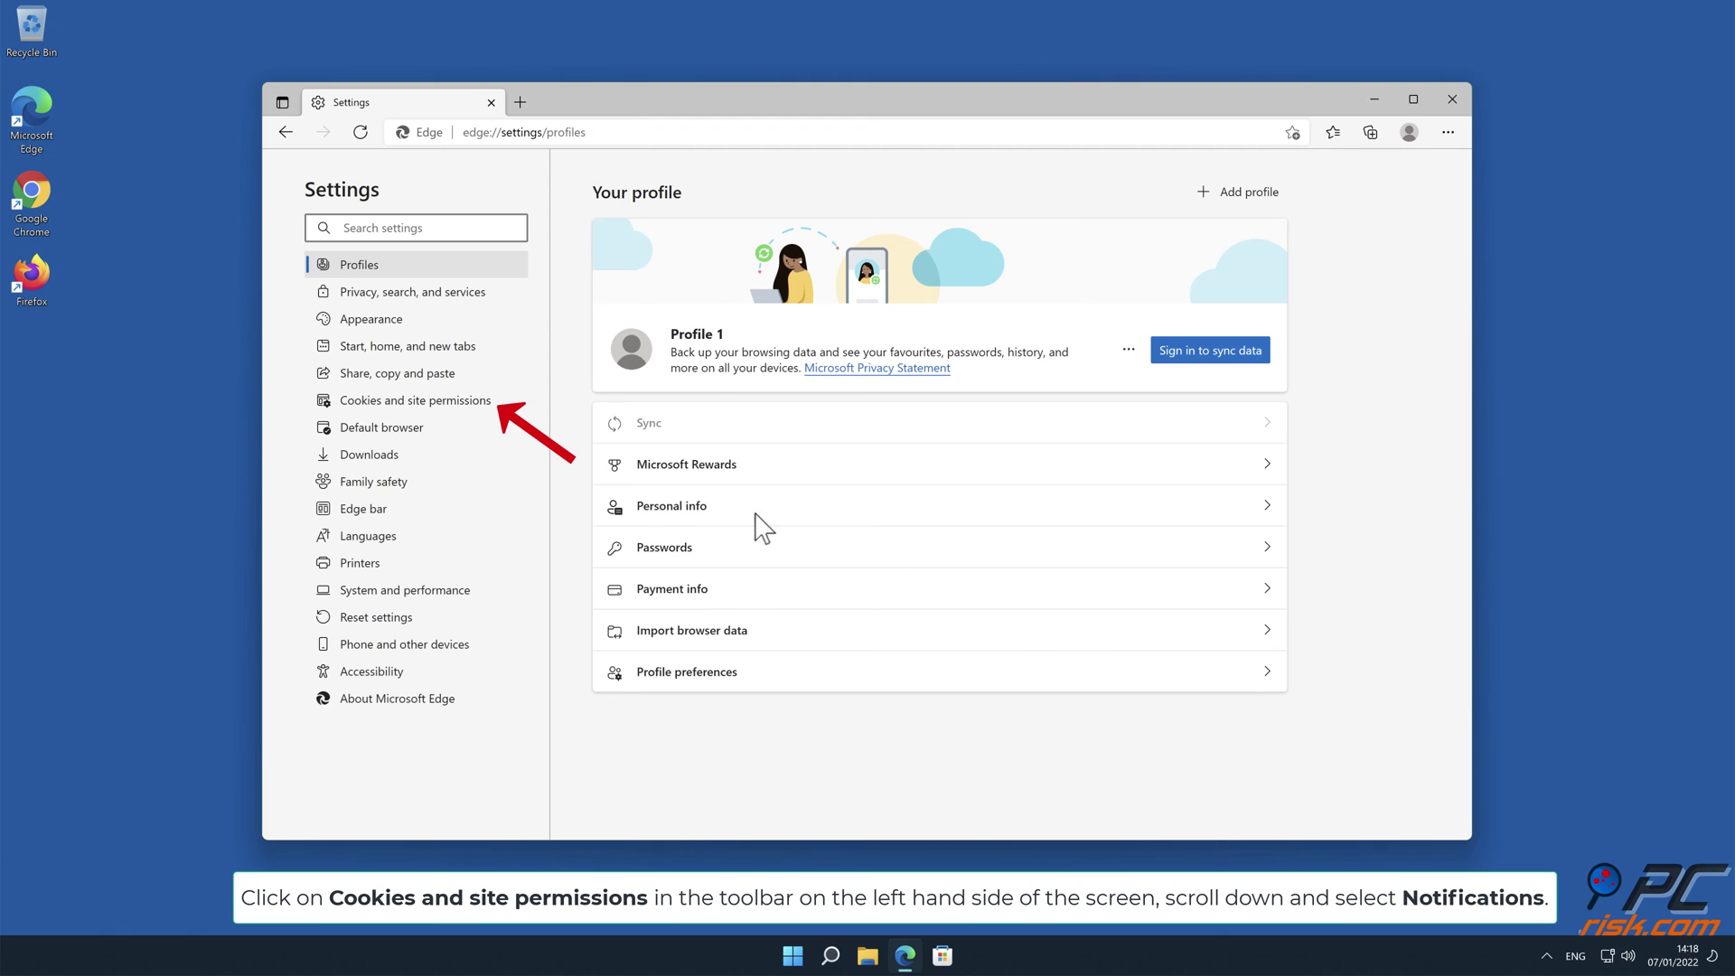
- Open Edge's Cookies and site permissions > Notifications settings
left_click(480, 407)
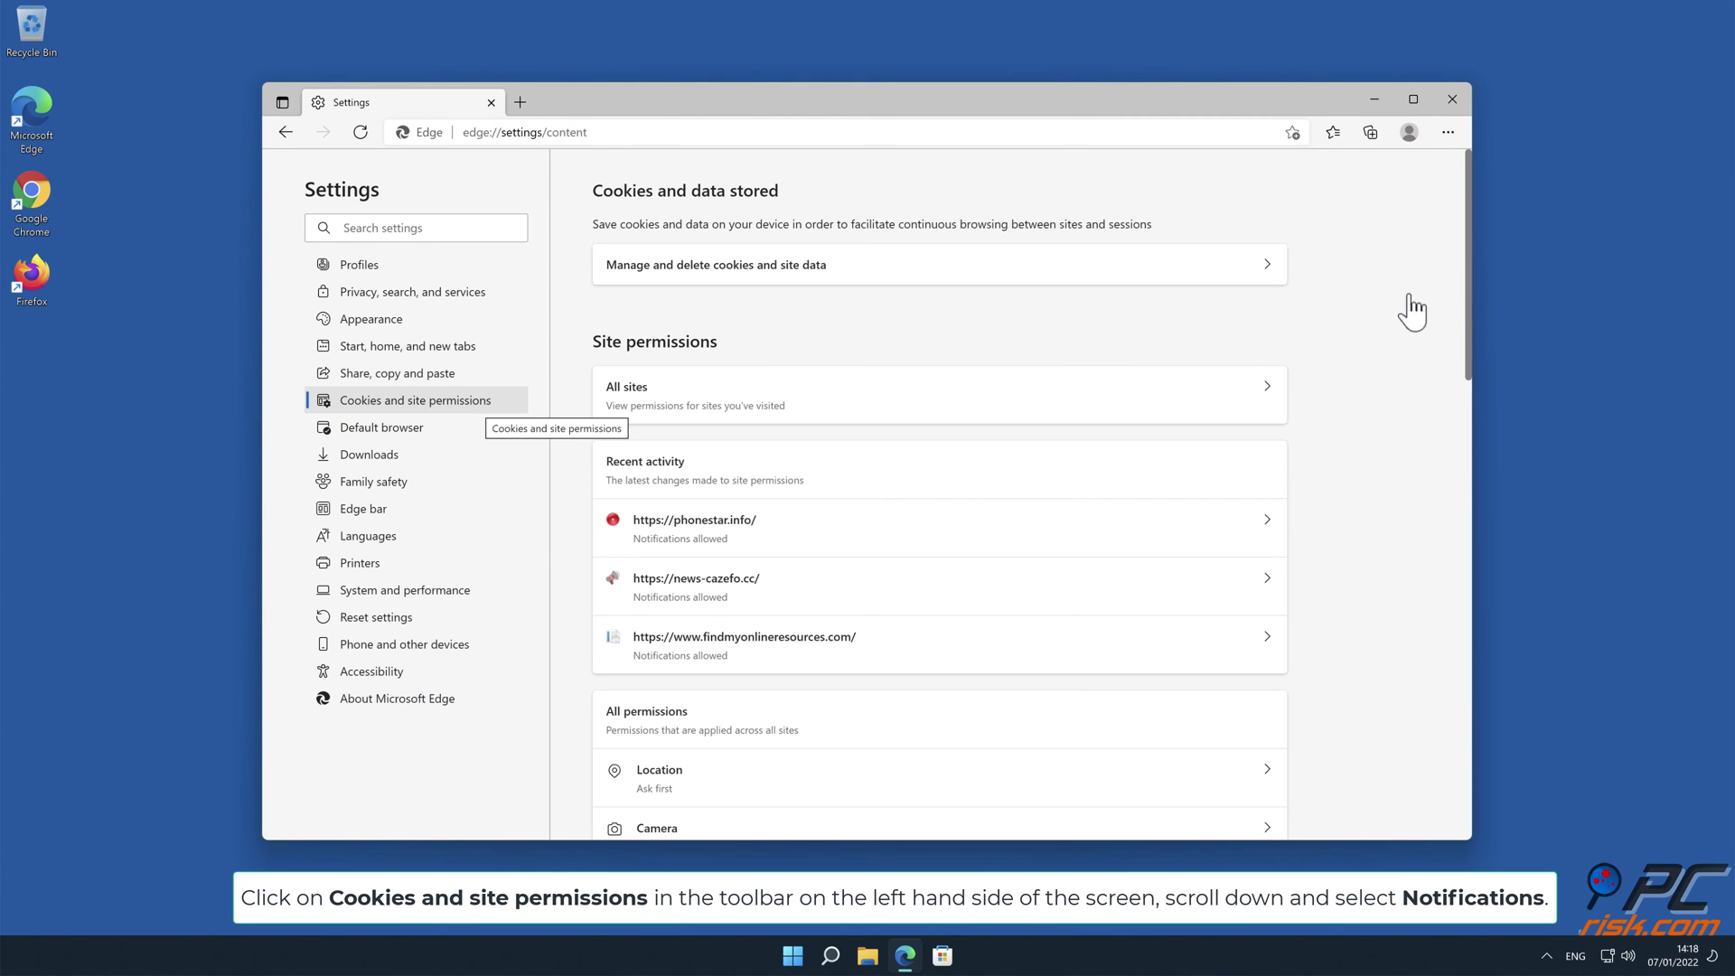
left_click_drag(1465, 290, 1472, 448)
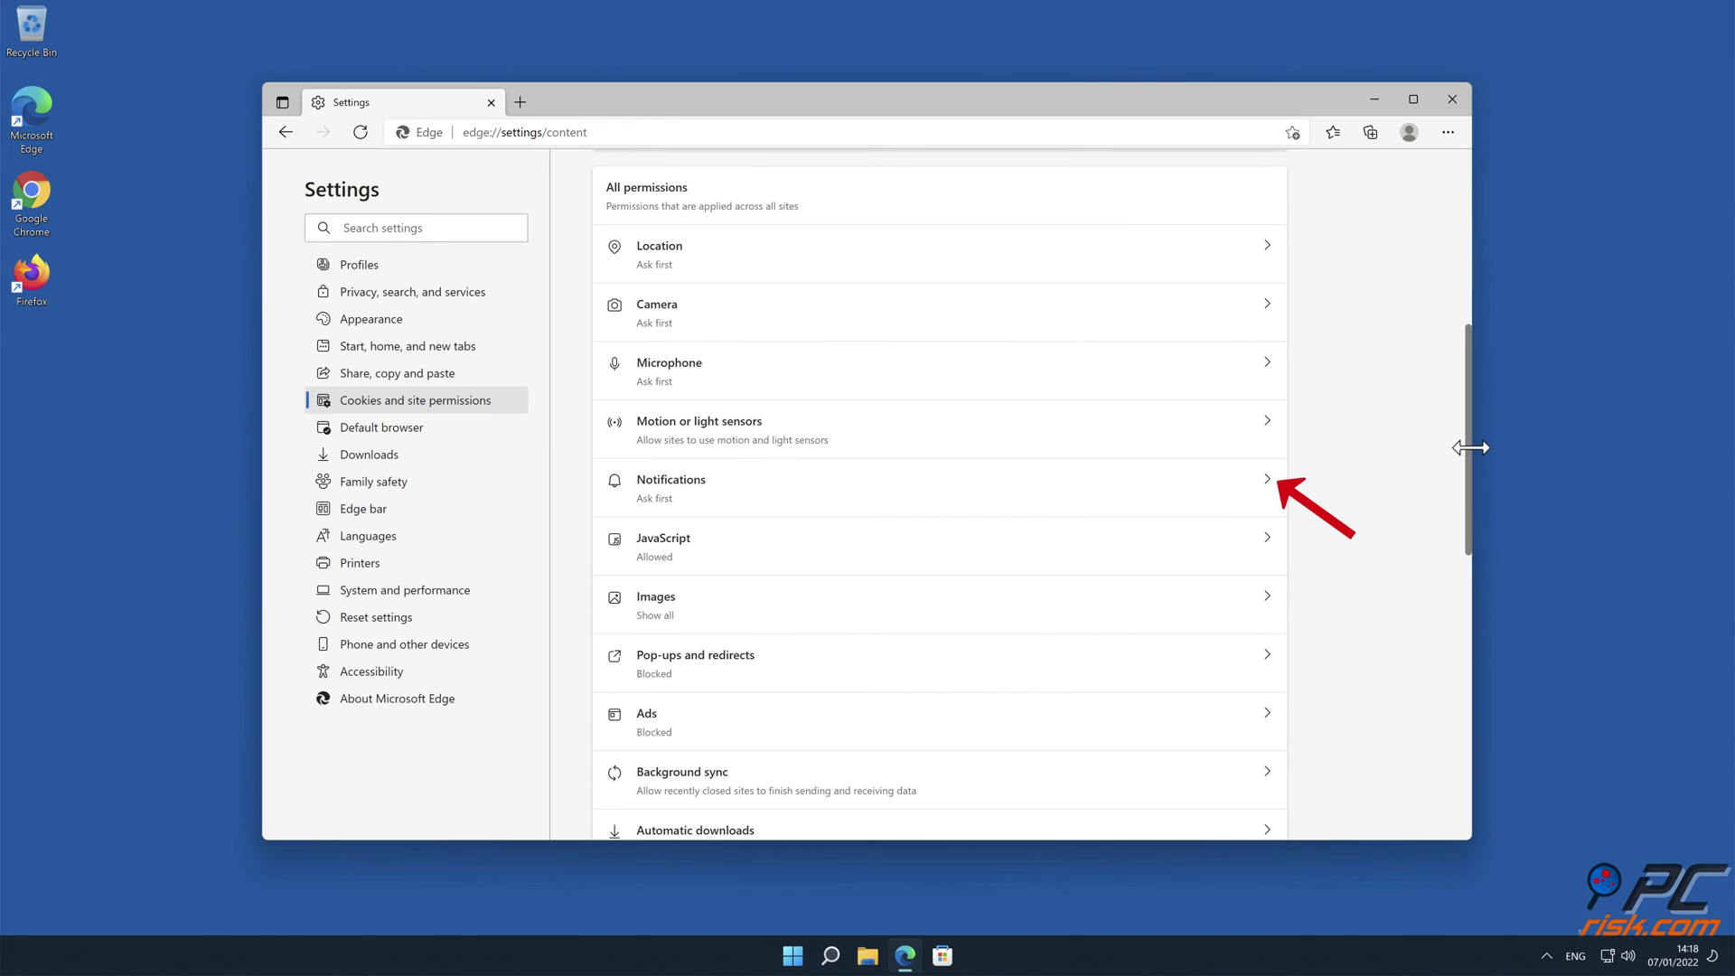
left_click(1267, 489)
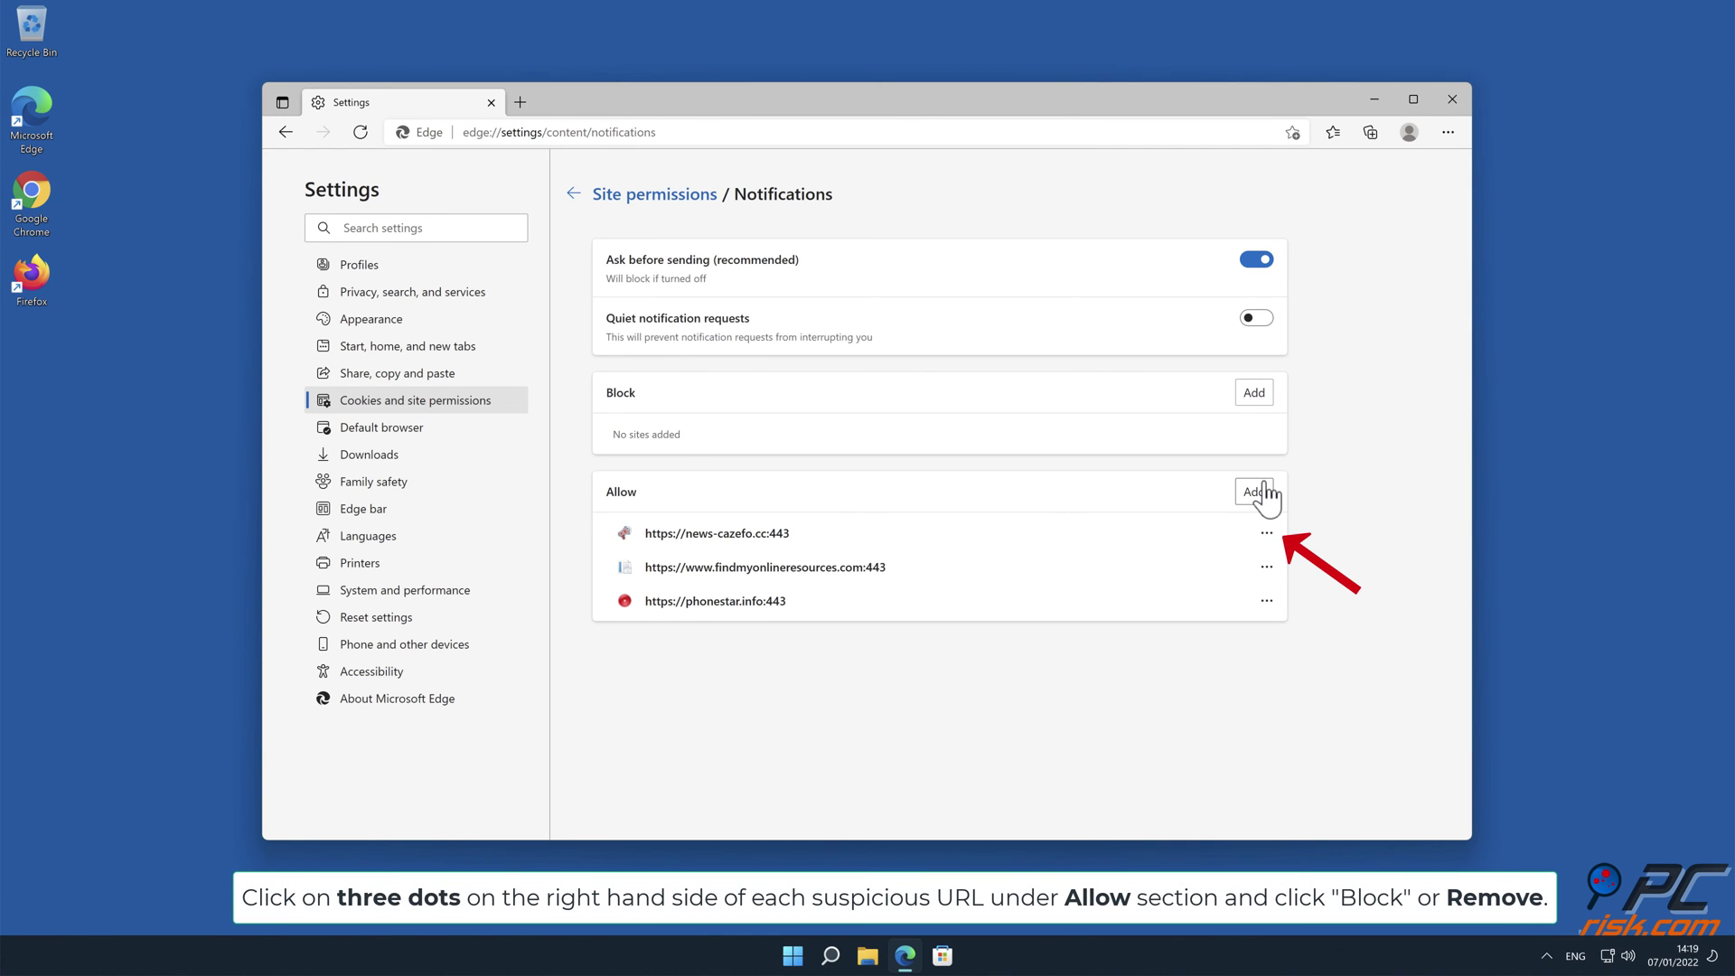
- Remove news-cazefo.cc, findmyonlineresources.com and phonestar.info from the Allow list, then close Edge
left_click(1265, 533)
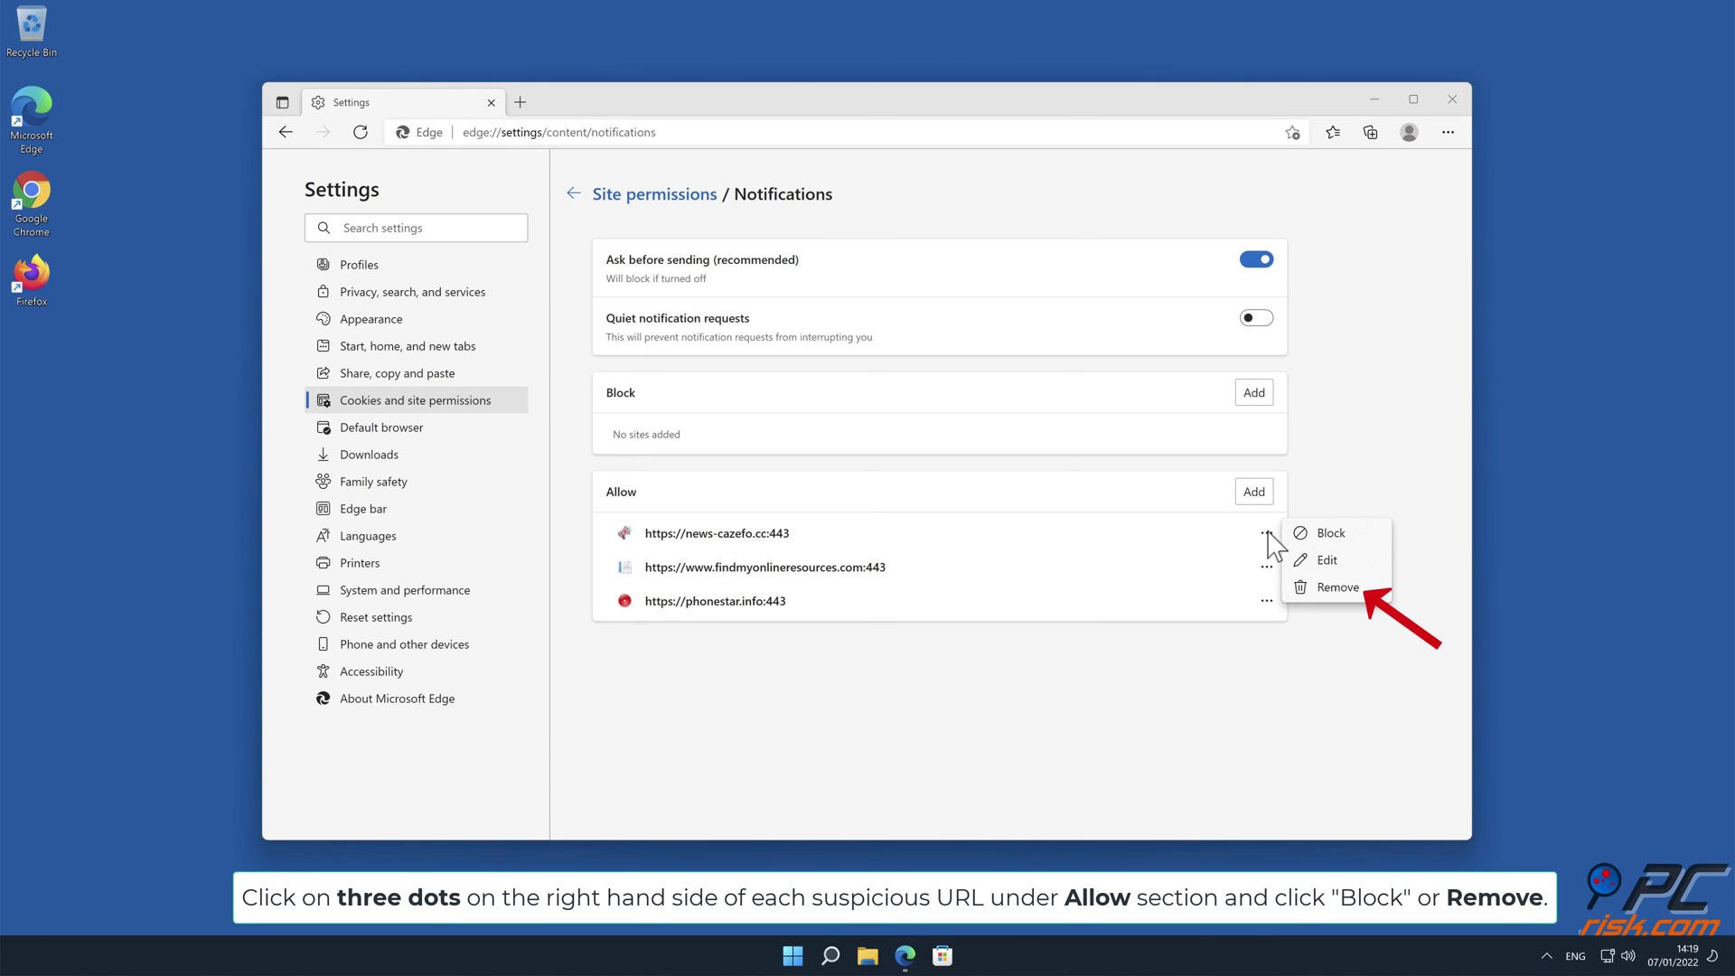
left_click(1339, 589)
left_click(1267, 535)
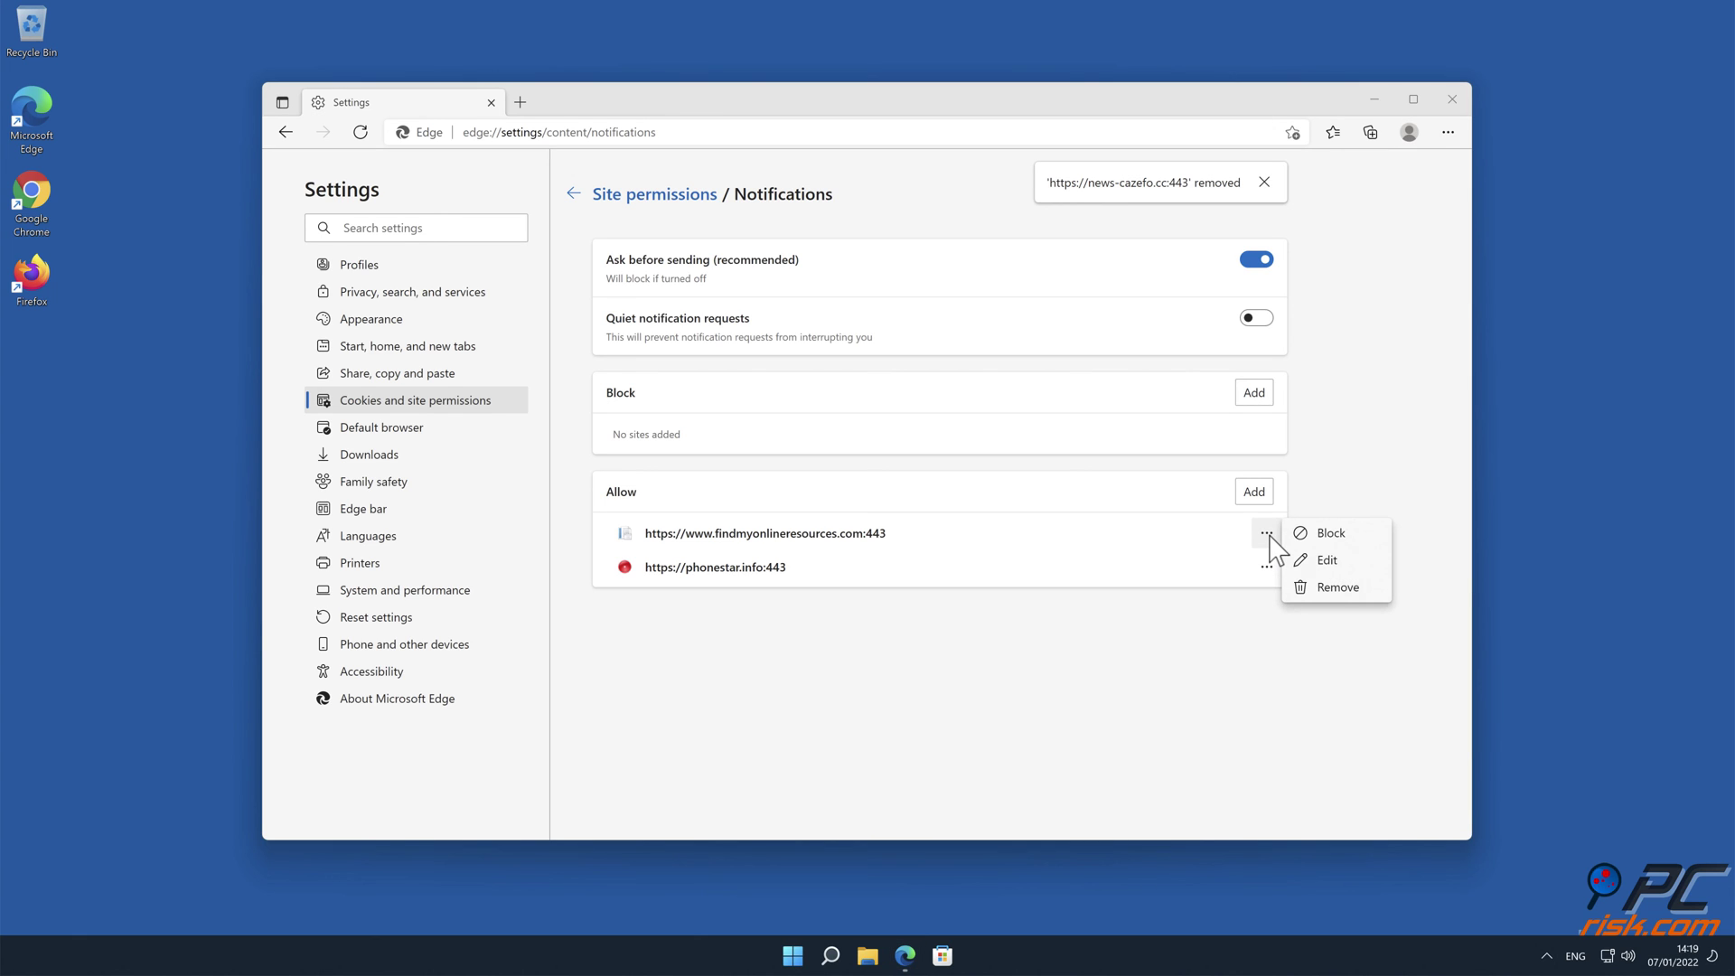
left_click(1339, 594)
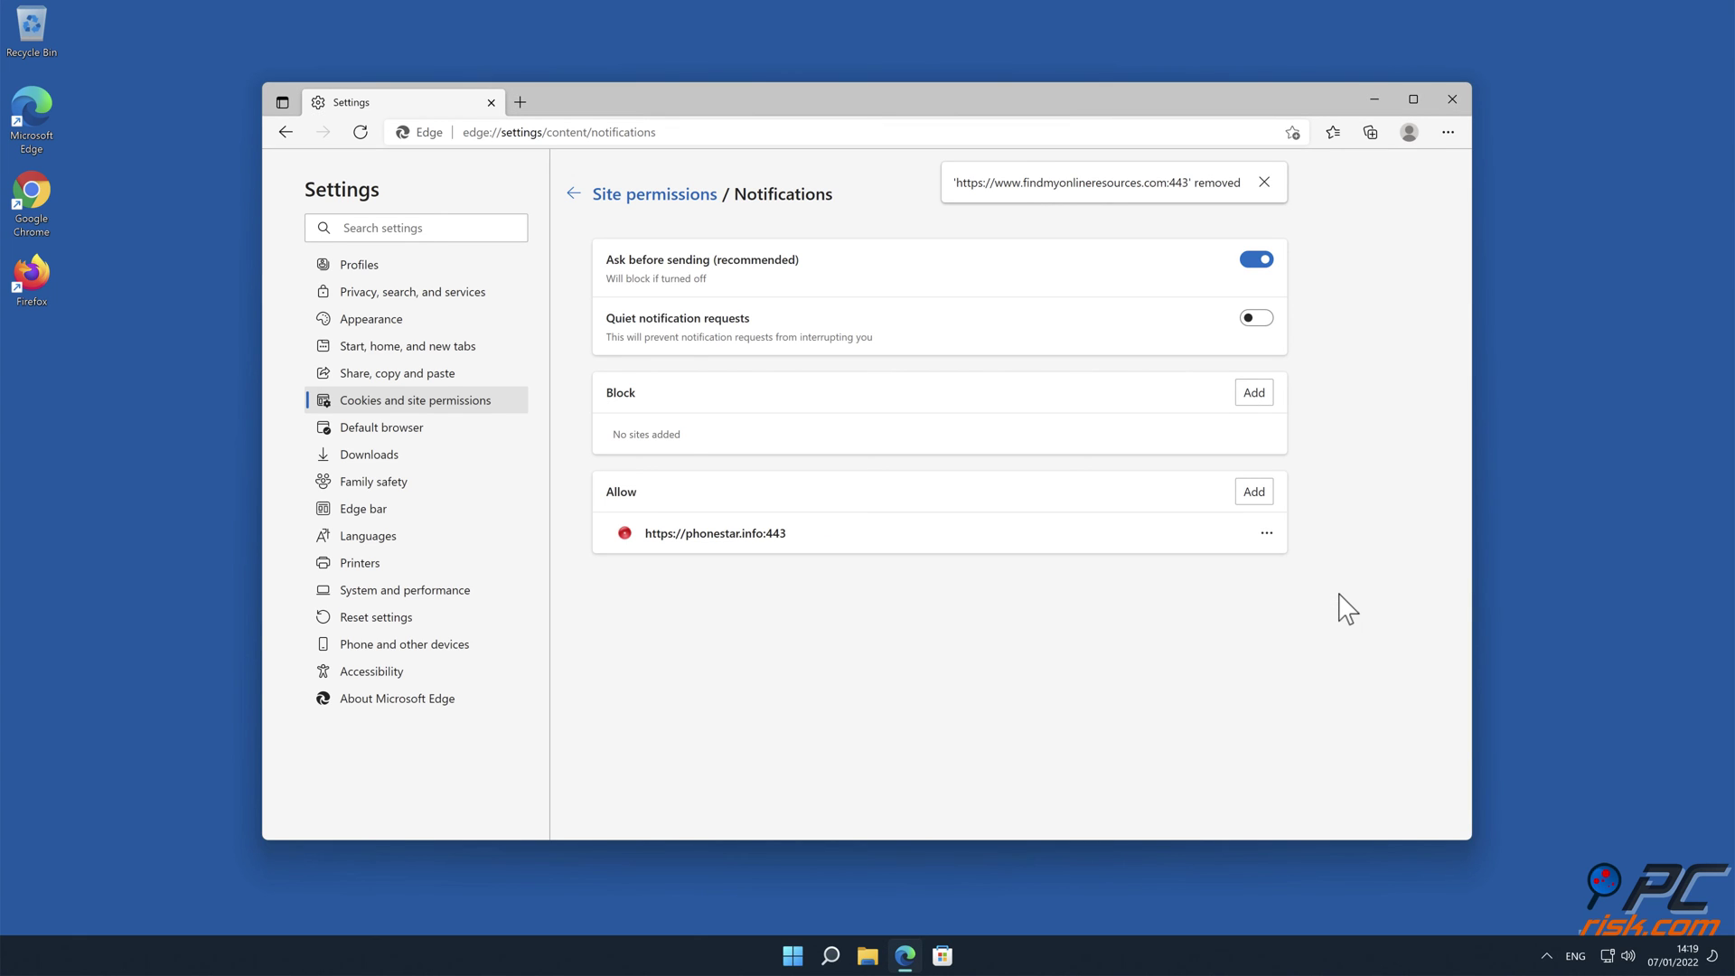
left_click(1266, 535)
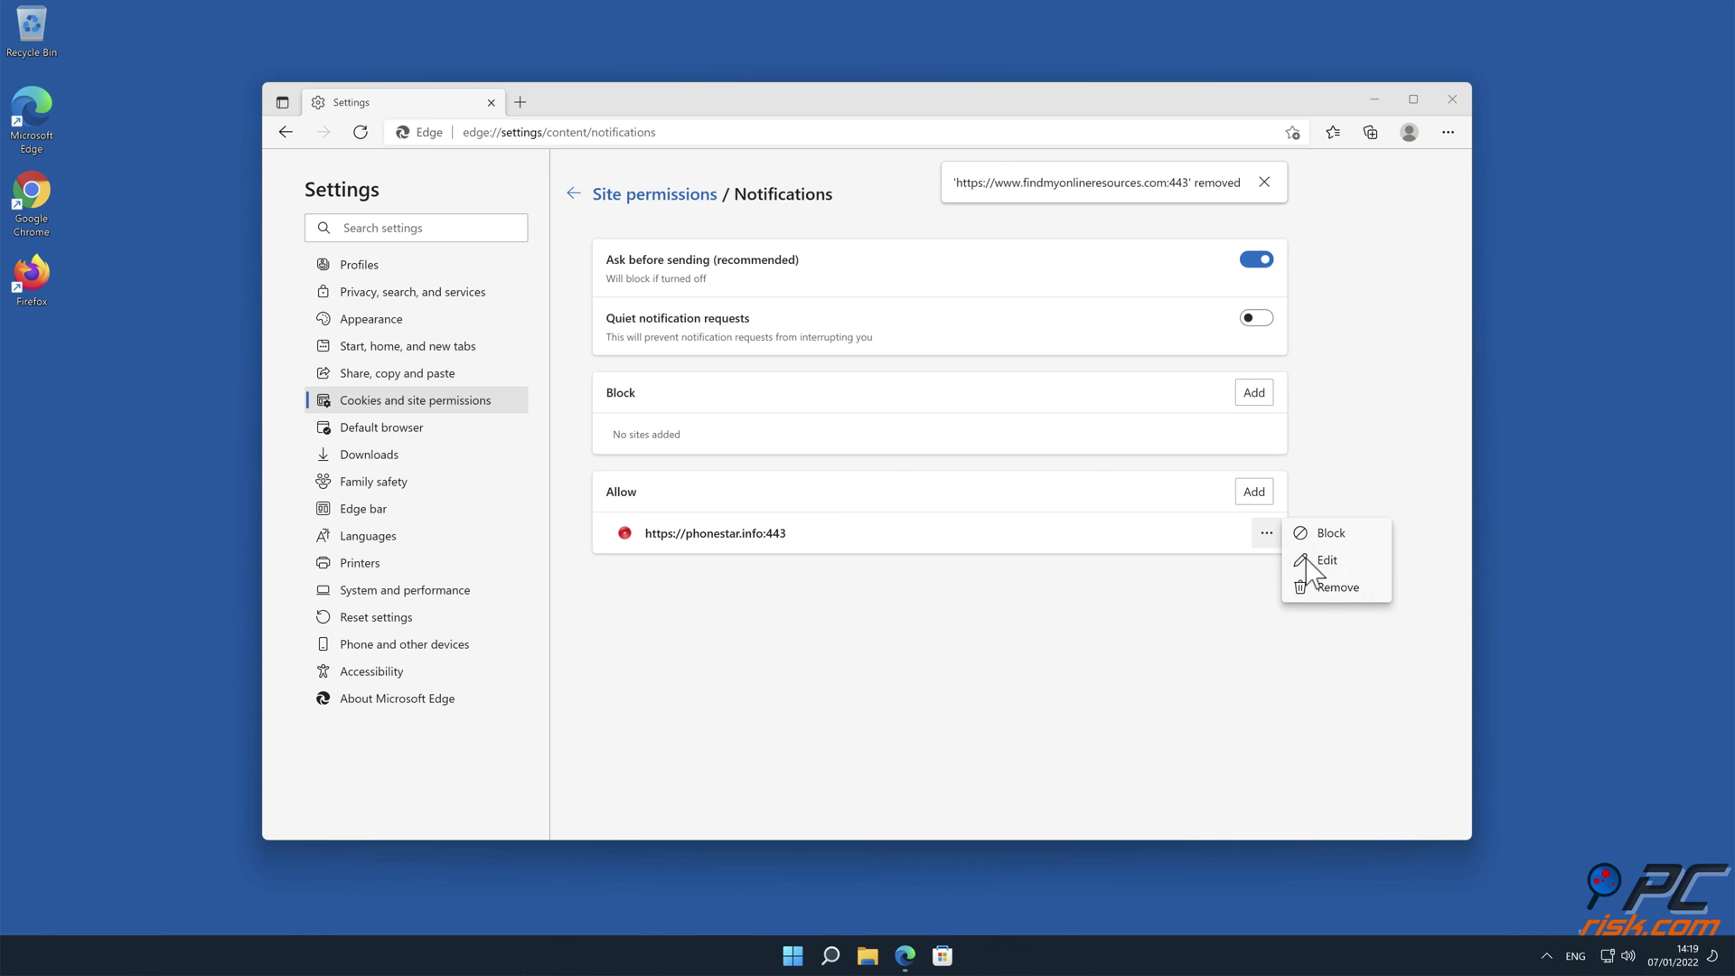
left_click(1335, 589)
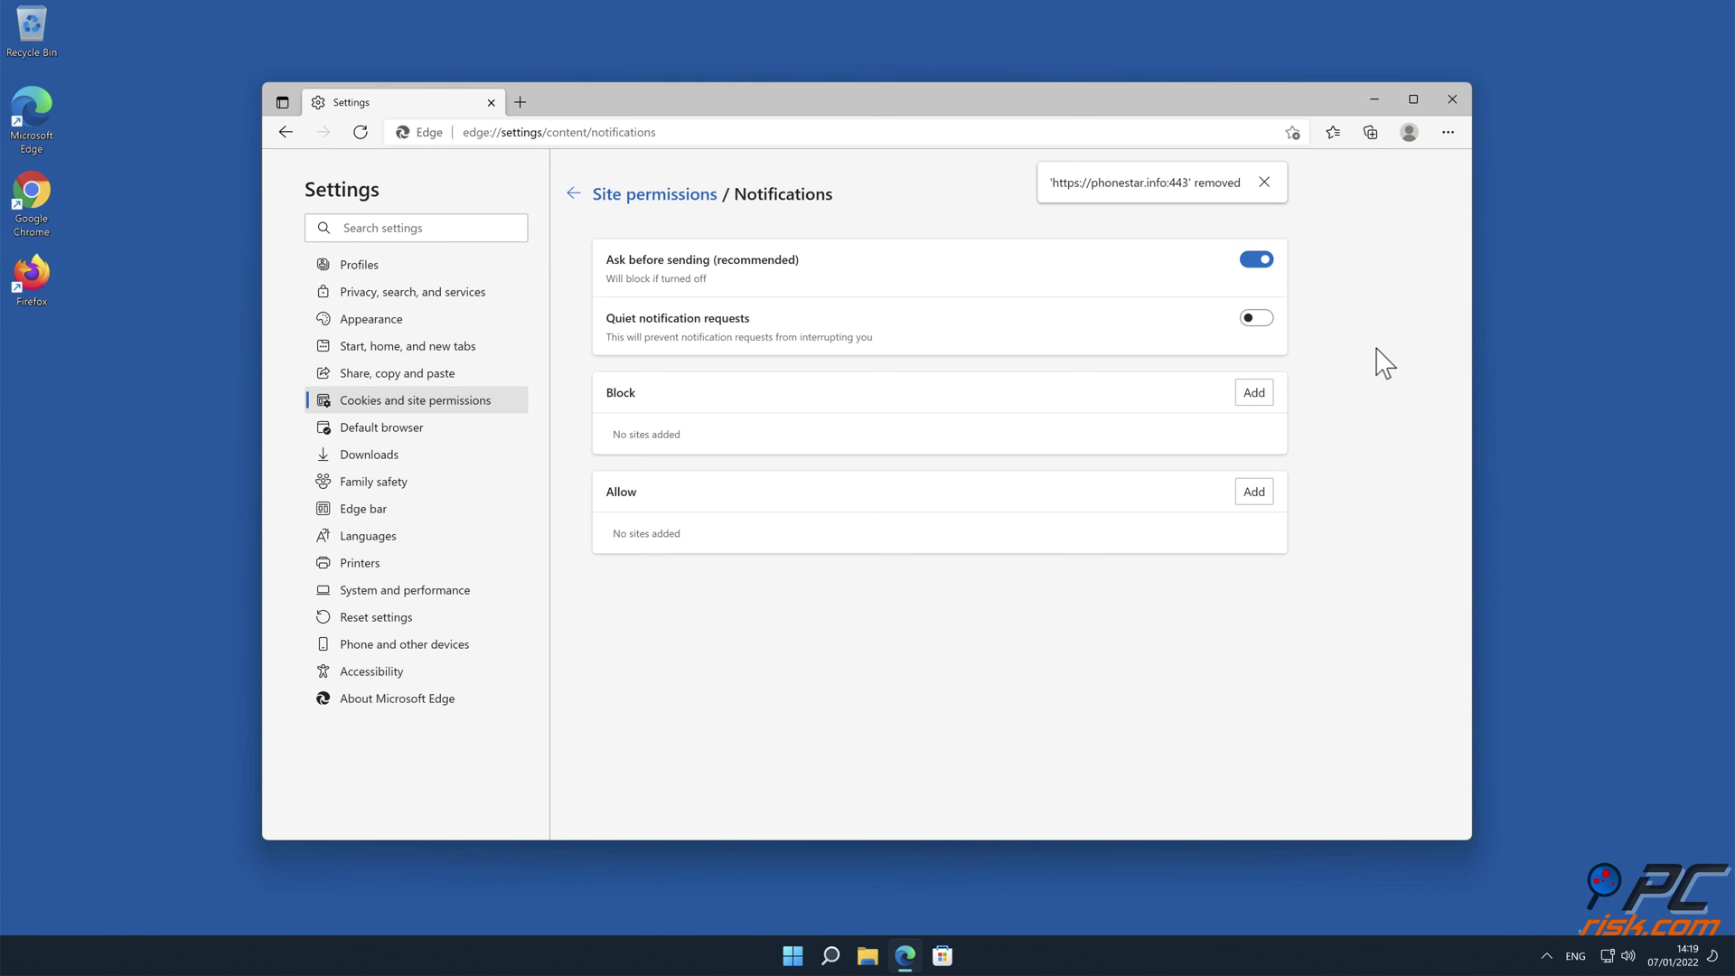
left_click(1452, 99)
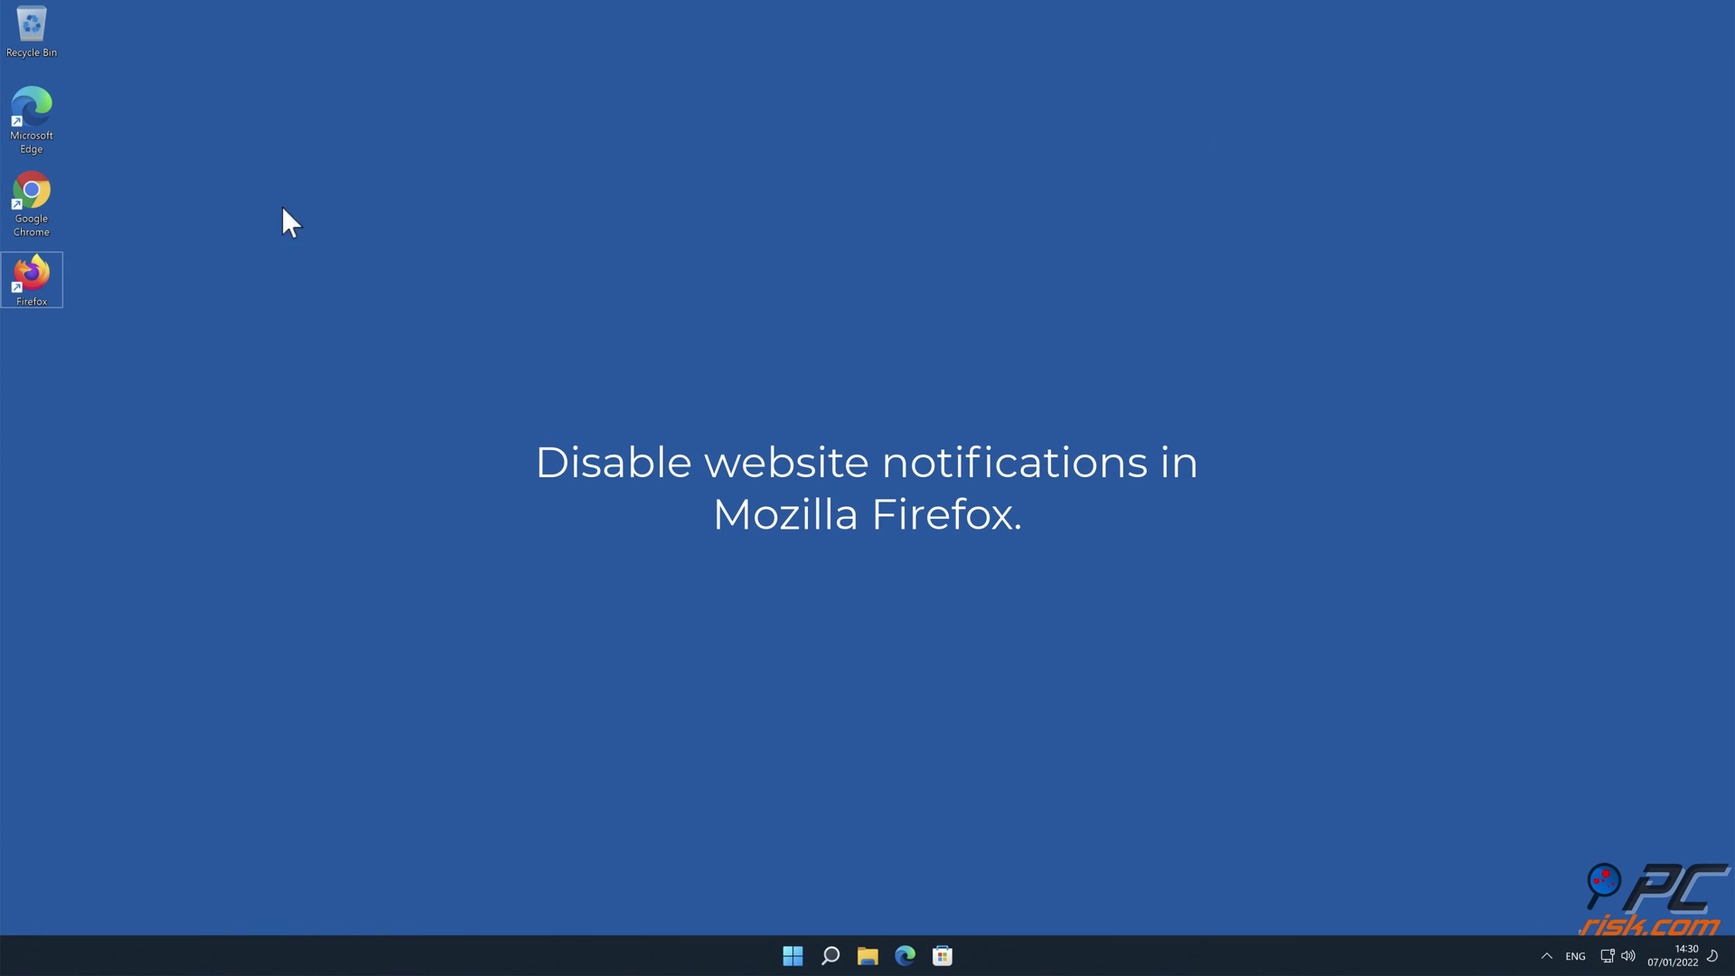
- Start Firefox and go to Settings > Privacy & Security, down to the Notifications permission
double_click(22, 277)
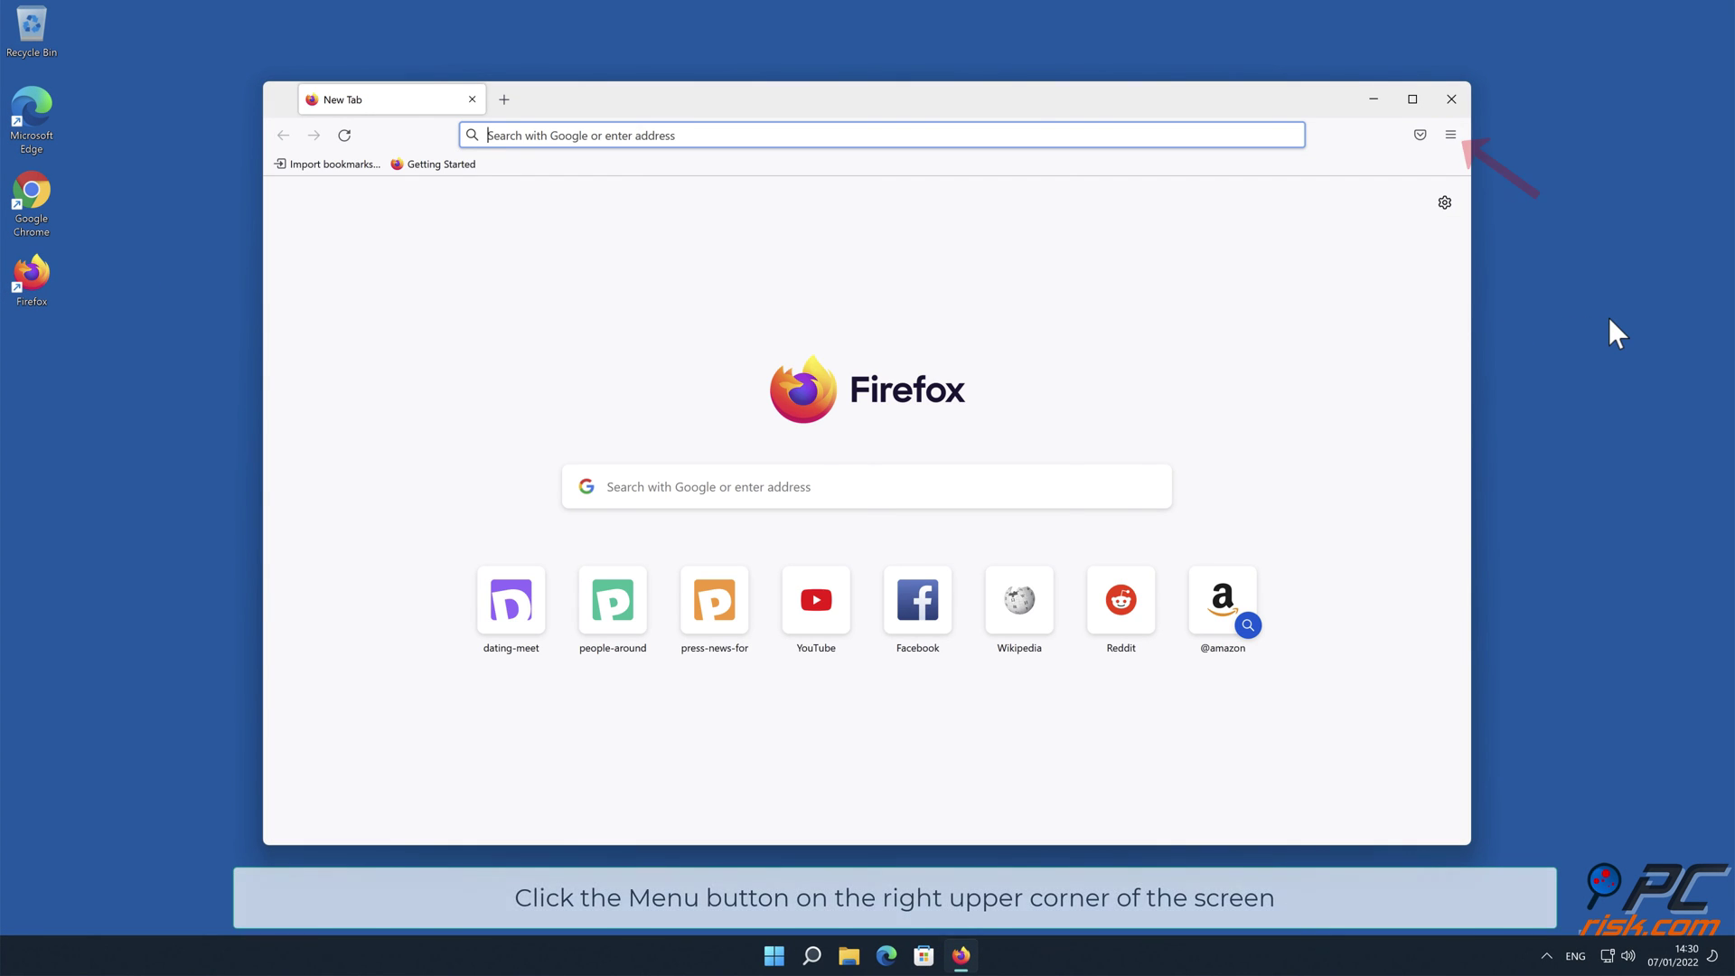
left_click(1450, 136)
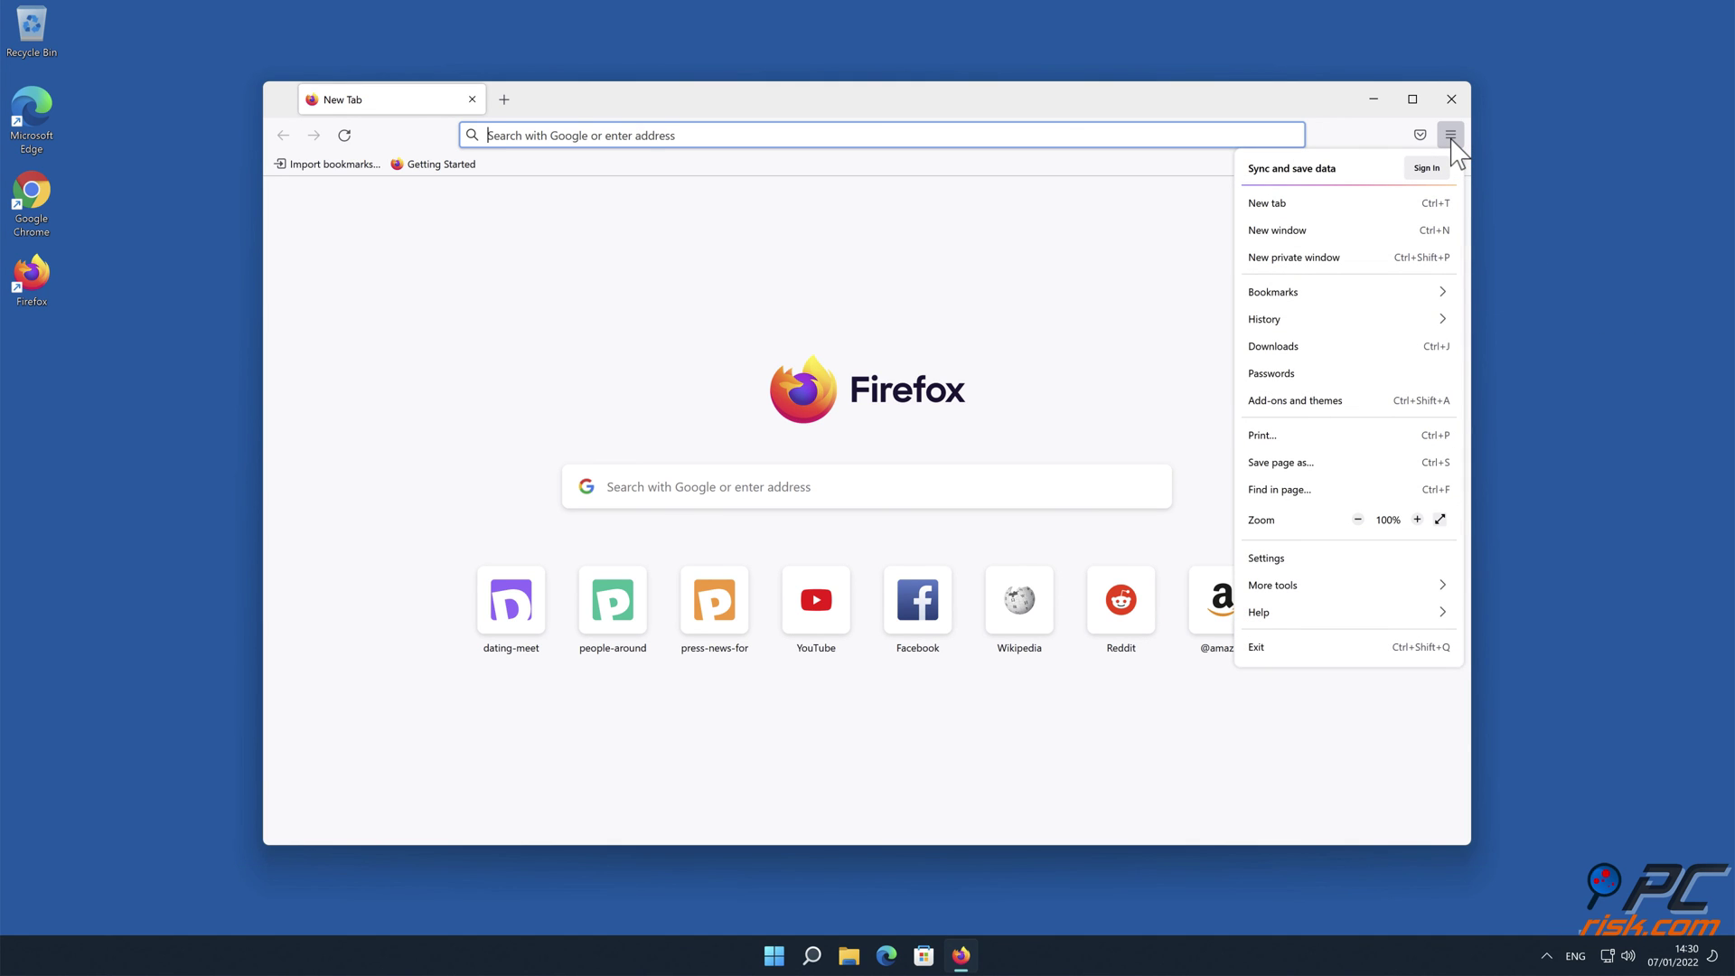
left_click(1356, 555)
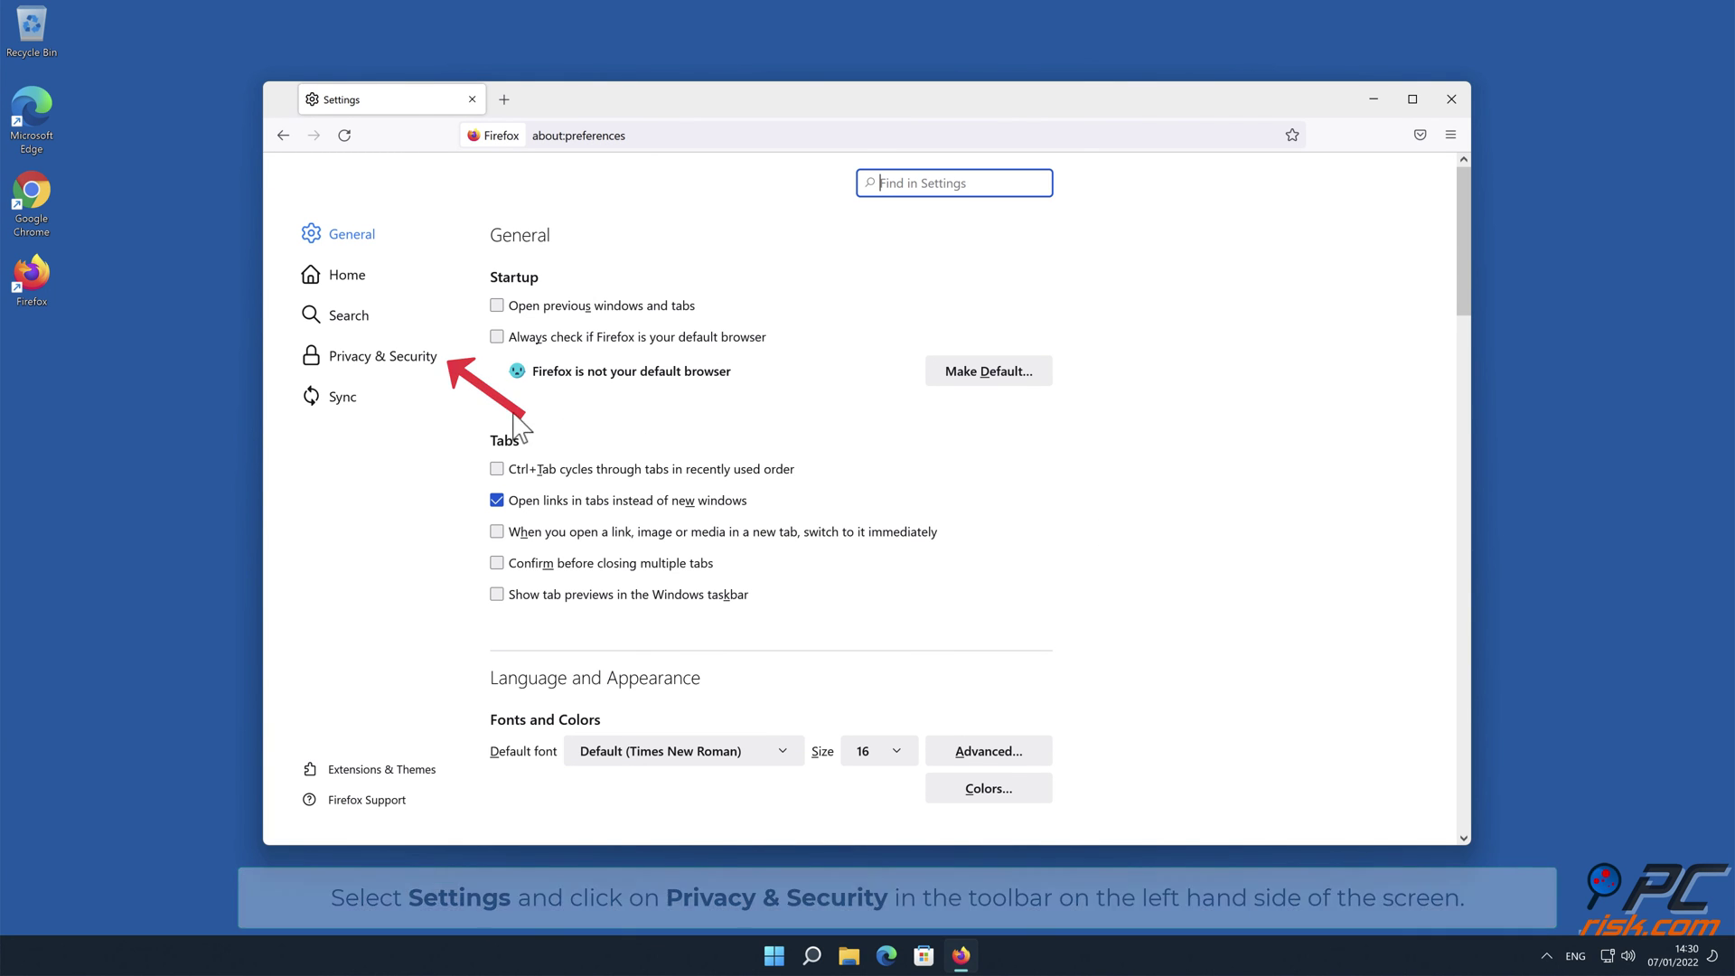
left_click(412, 361)
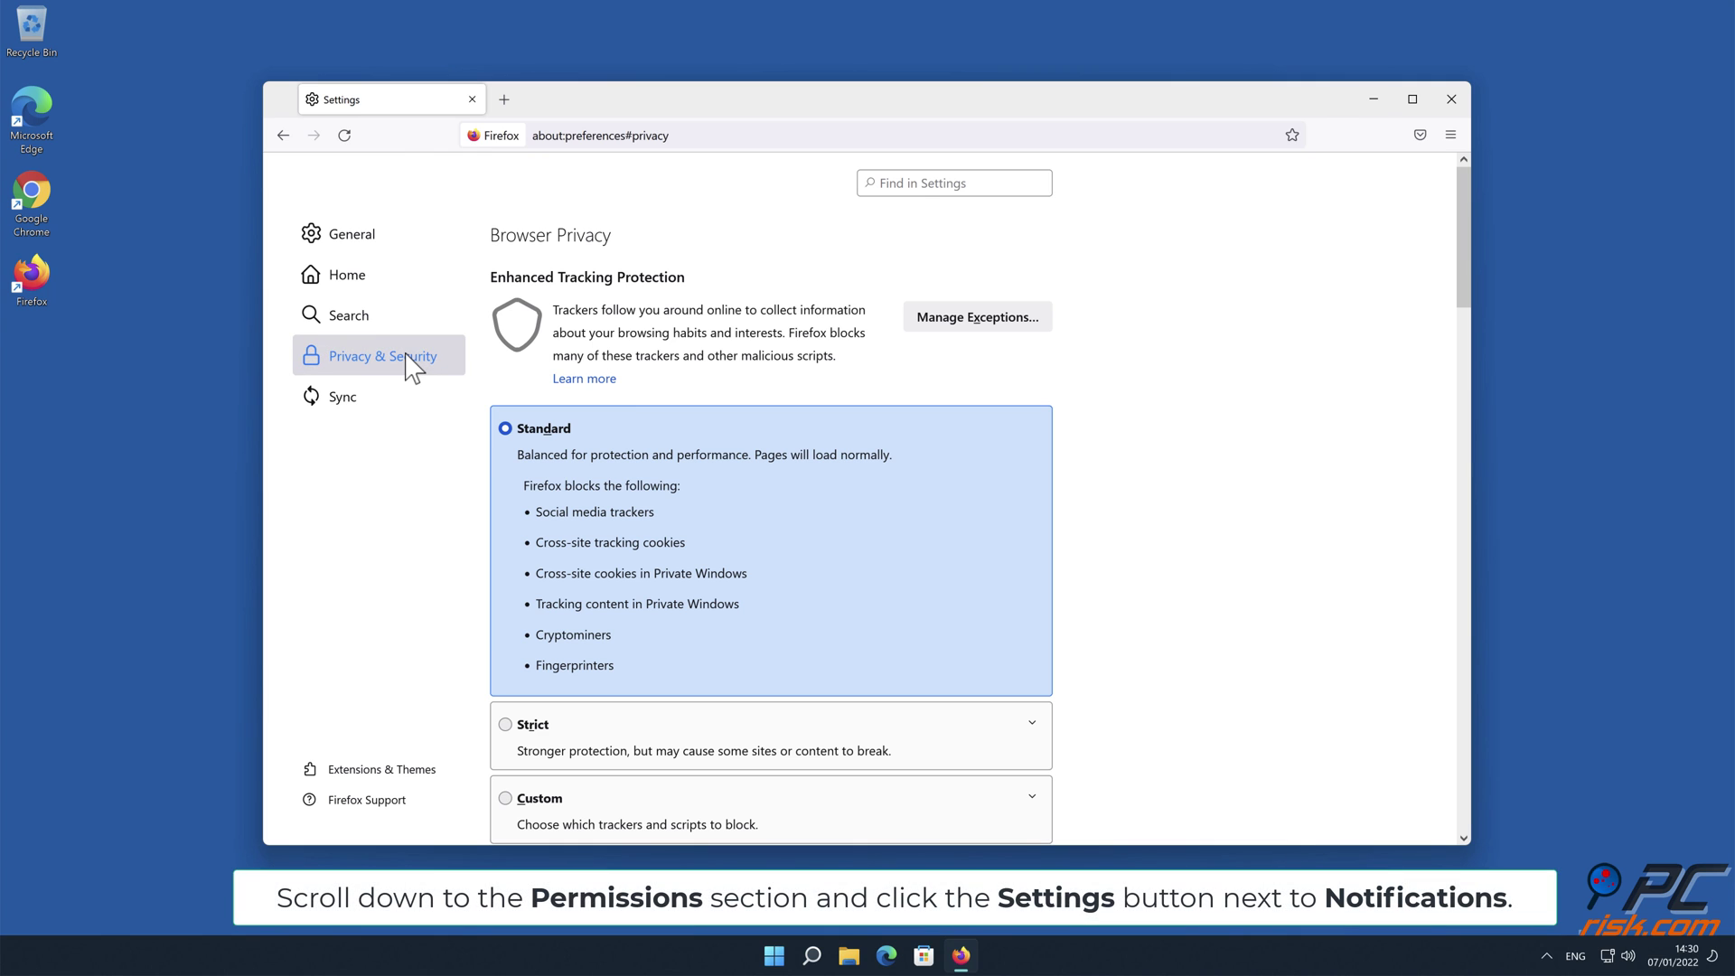
left_click_drag(1460, 221, 1462, 553)
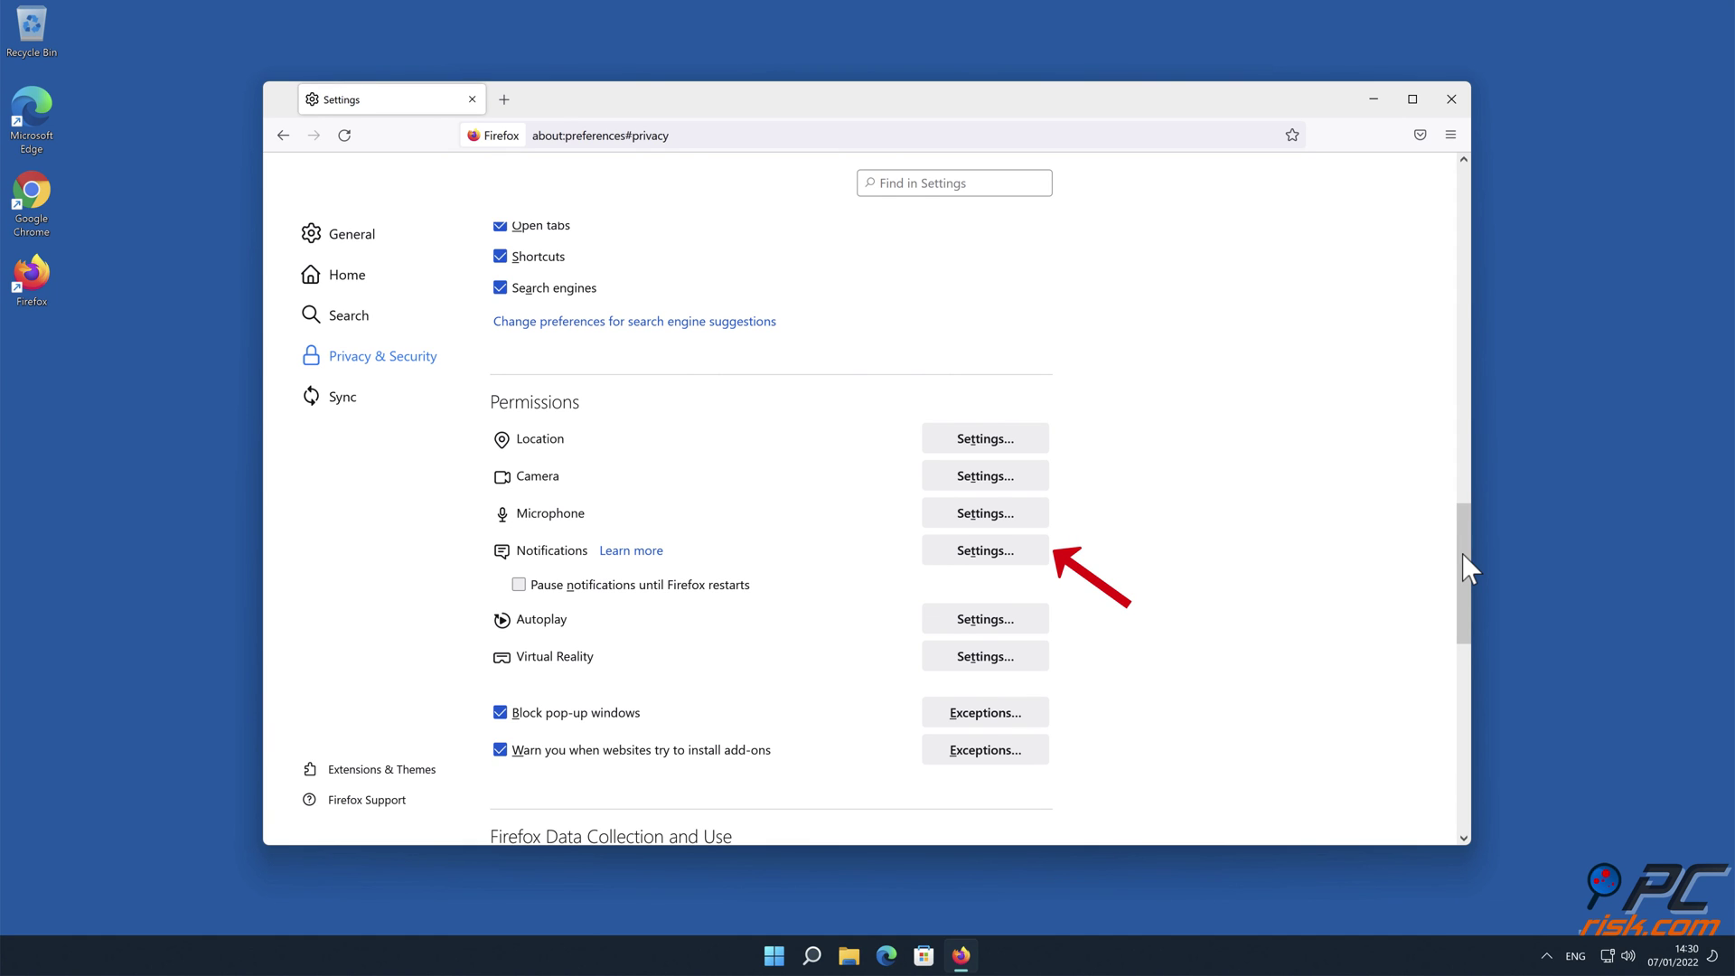
- Show the three allowed notification sites and expand the status options for eclto.people-around.me
left_click(1031, 553)
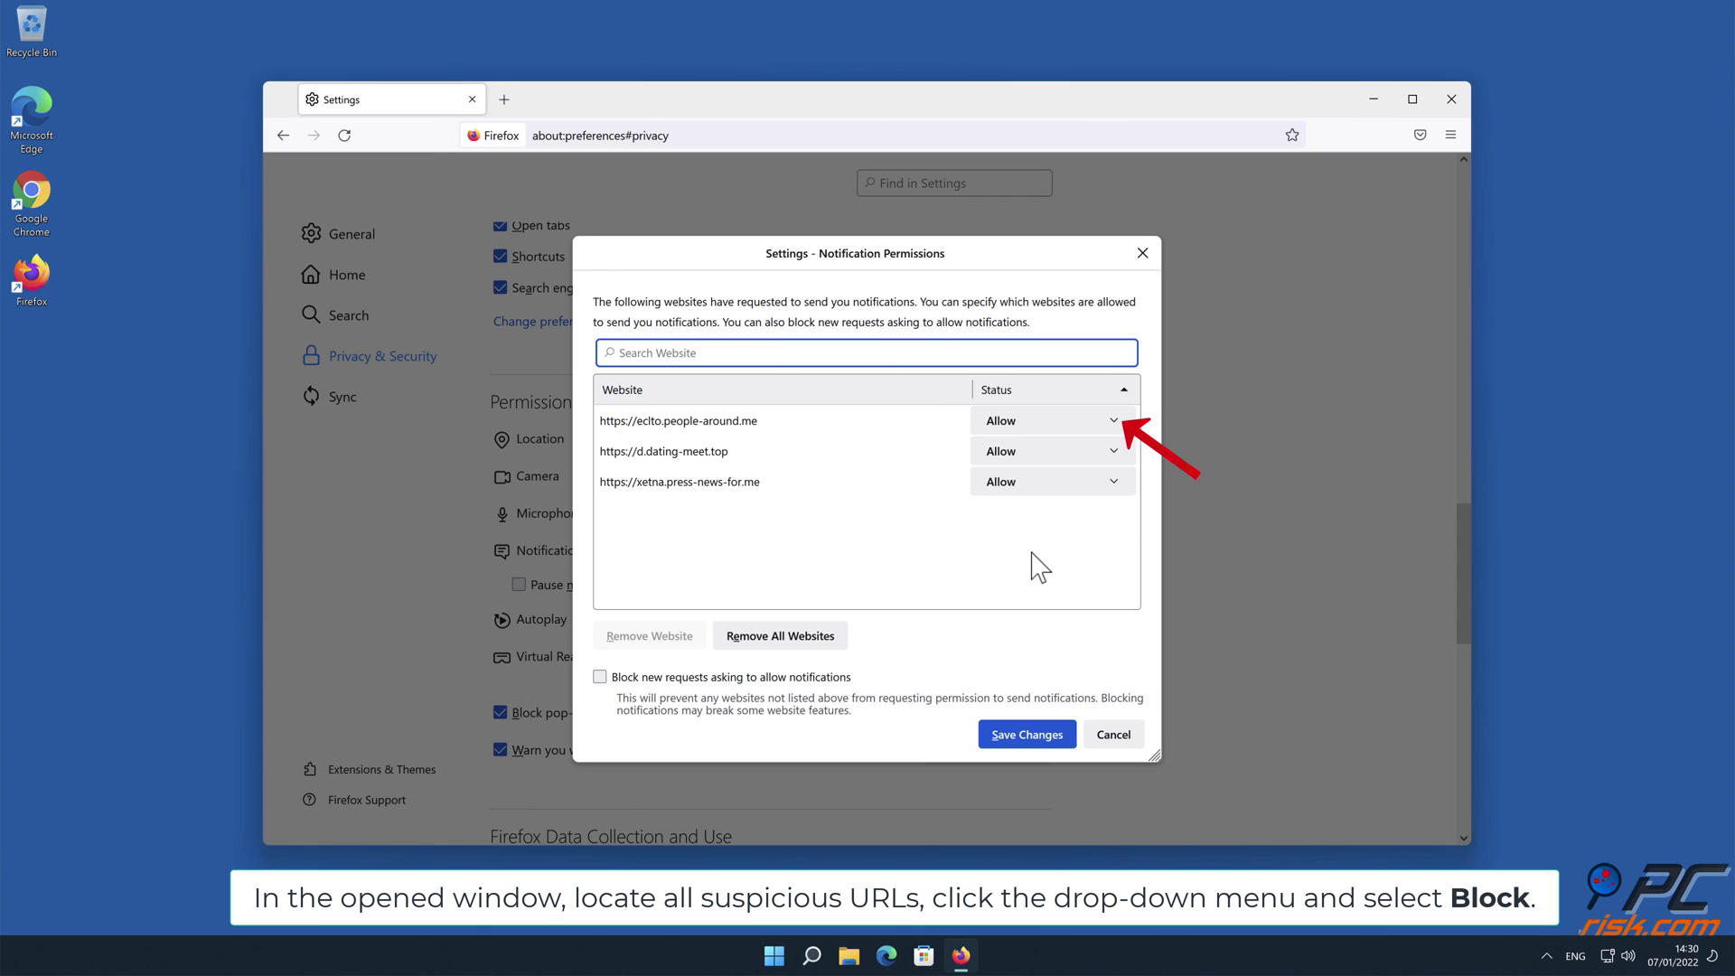
left_click(1111, 421)
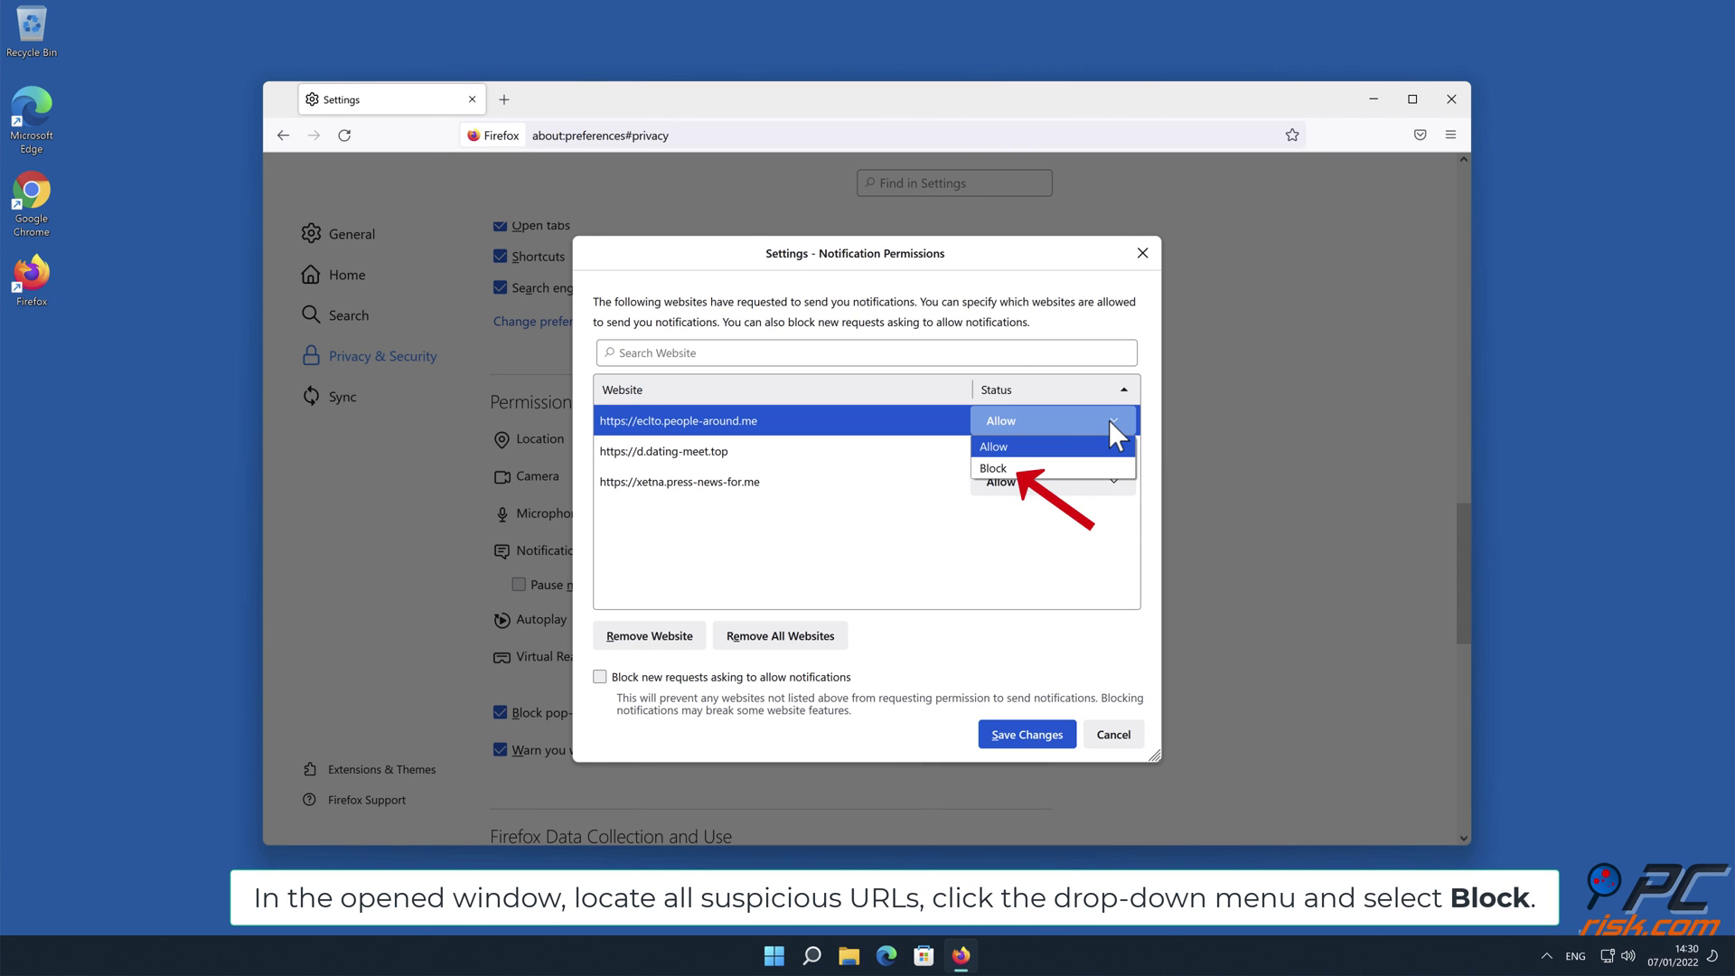